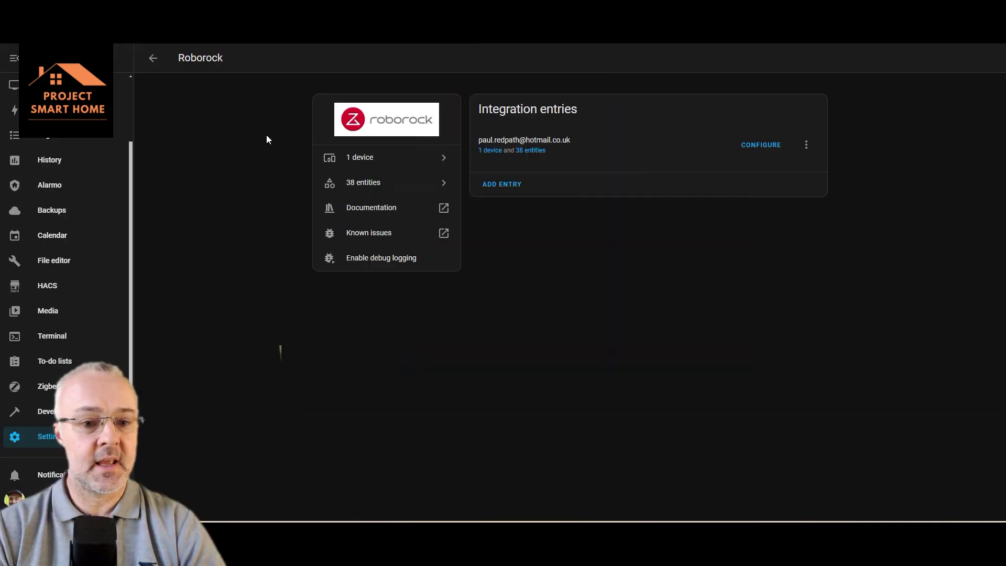
Return to the full integrations list and open the Roborock integration's details.
left_click(153, 58)
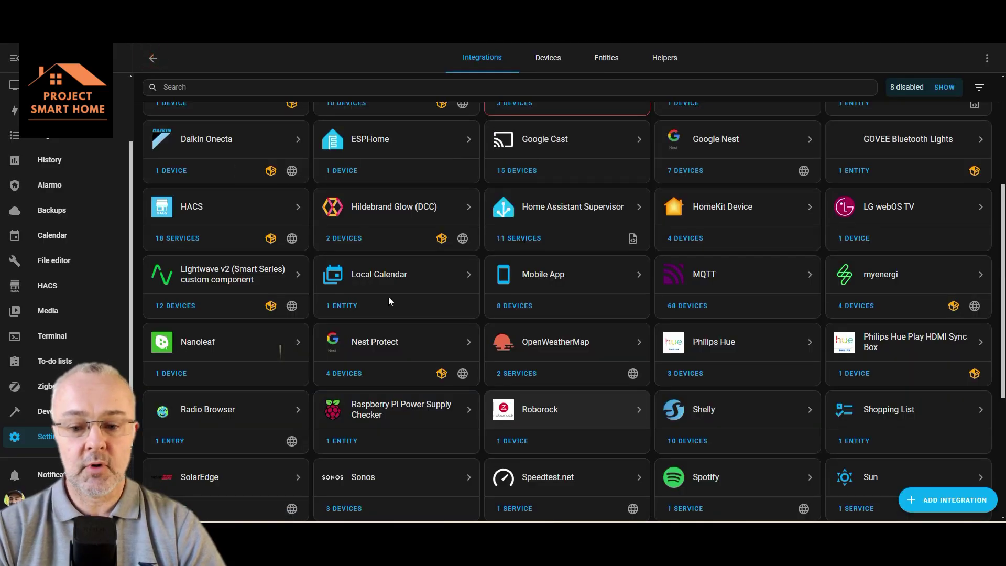
left_click(568, 412)
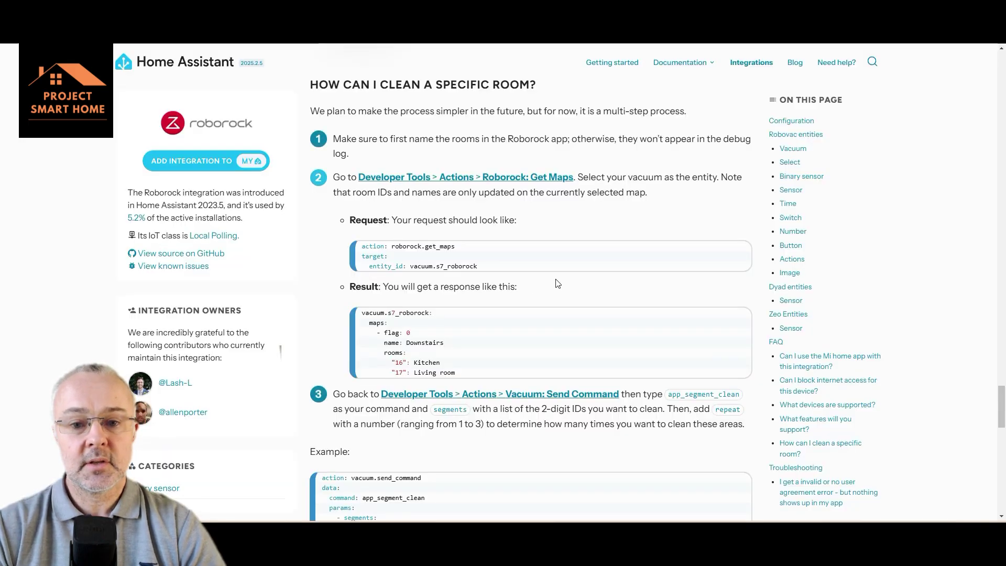
Scroll the Roborock docs to the 'How can I clean a specific room?' steps.
scroll(558, 284, "up", 4)
scroll(557, 281, "down", 4)
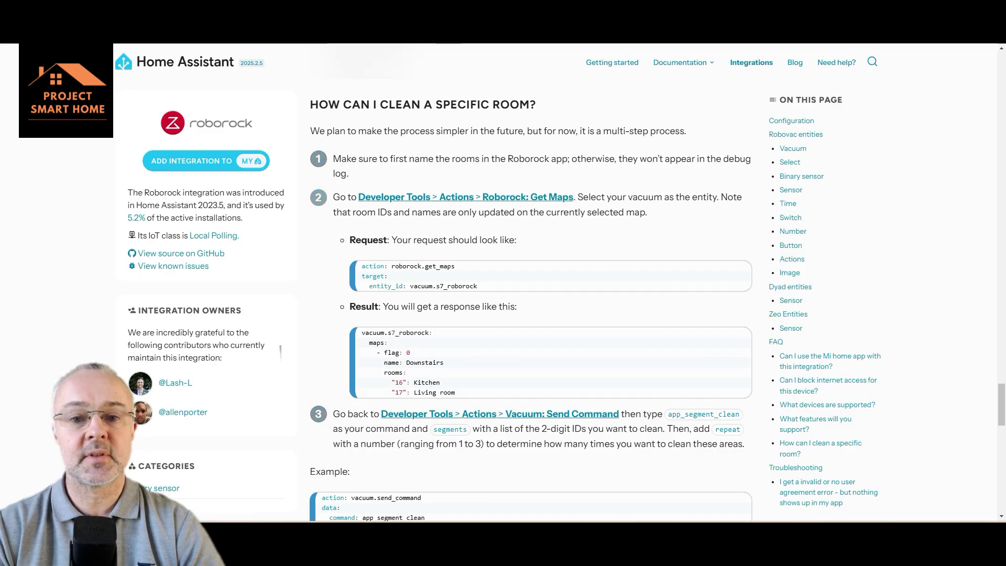
Run Roborock: Get maps on the Roborock S7 MaxV to list room IDs, including Bathroom 19.
left_click(528, 197)
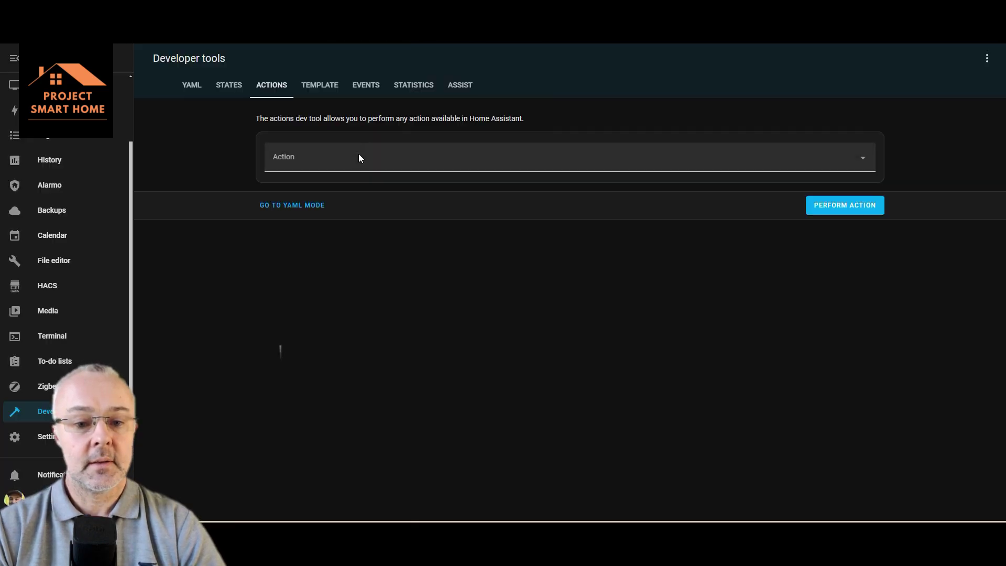
left_click(358, 162)
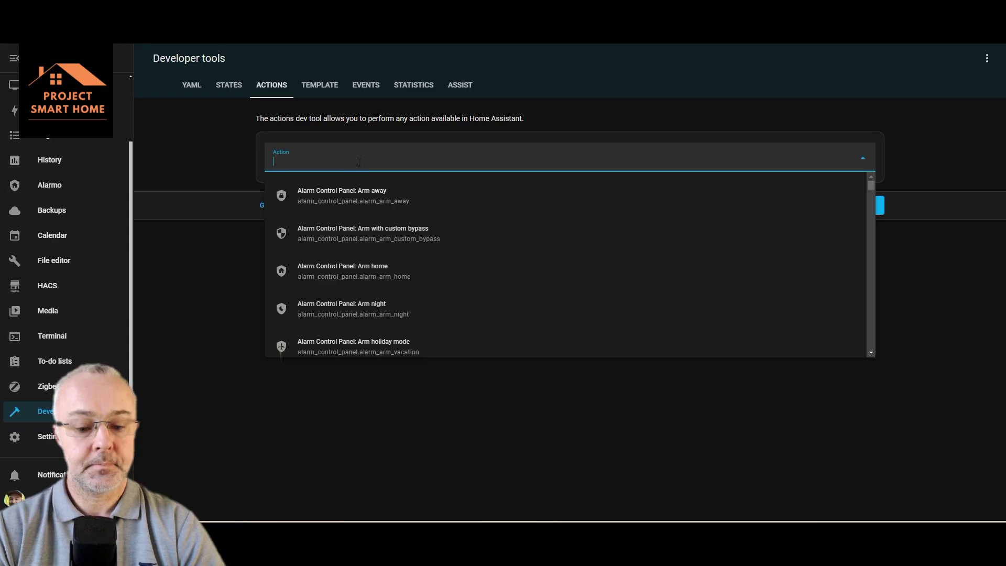
type("get")
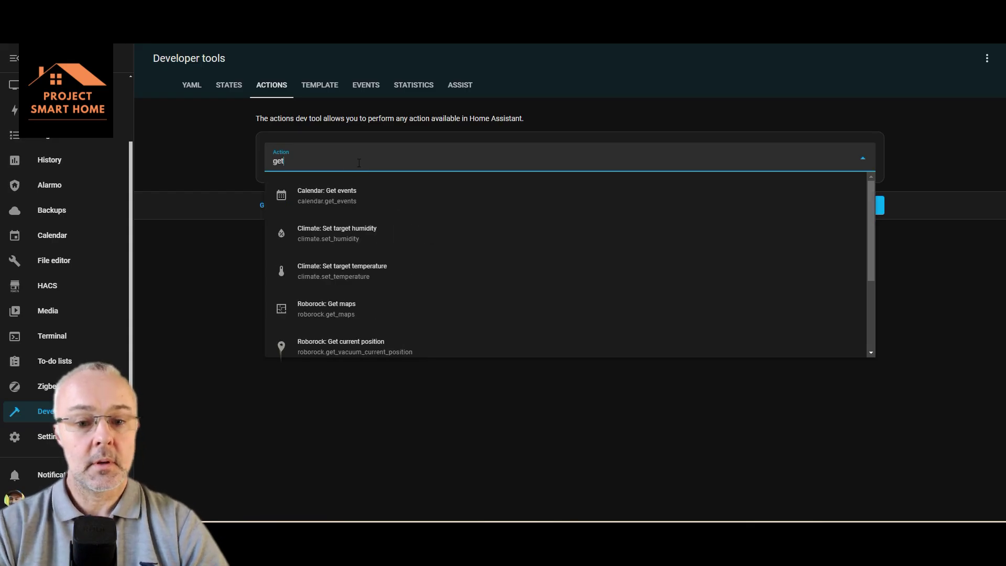
left_click(332, 308)
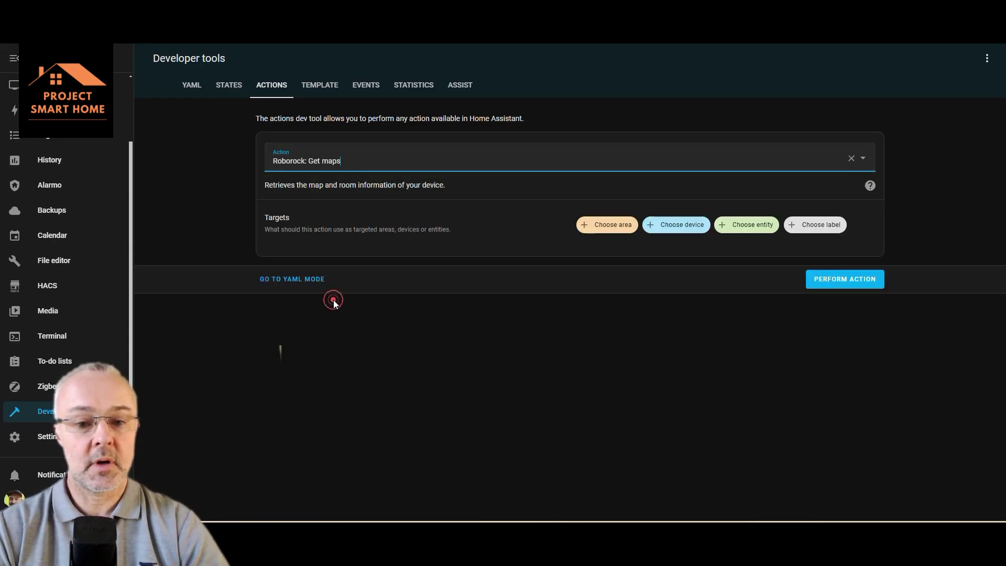
left_click(751, 226)
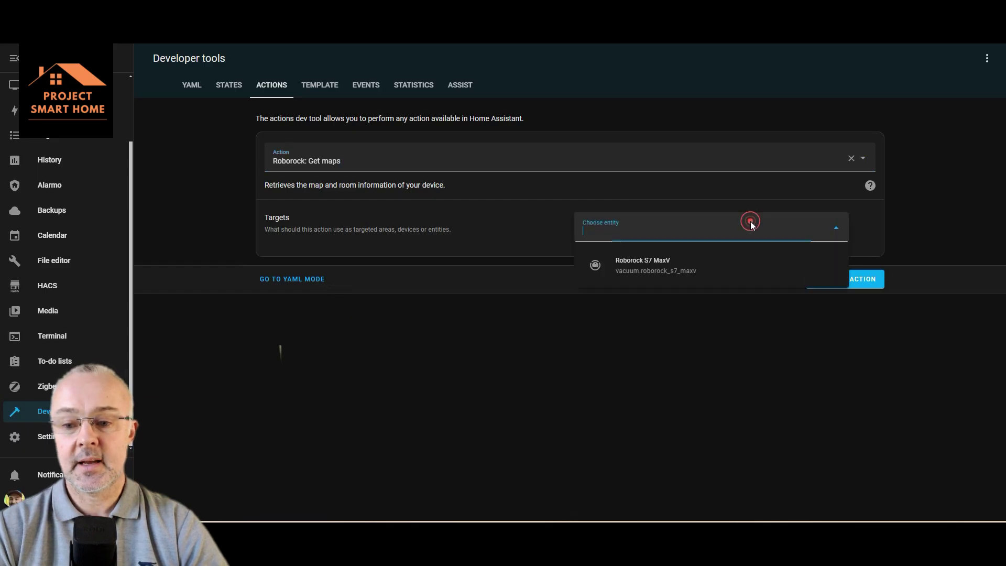
left_click(666, 268)
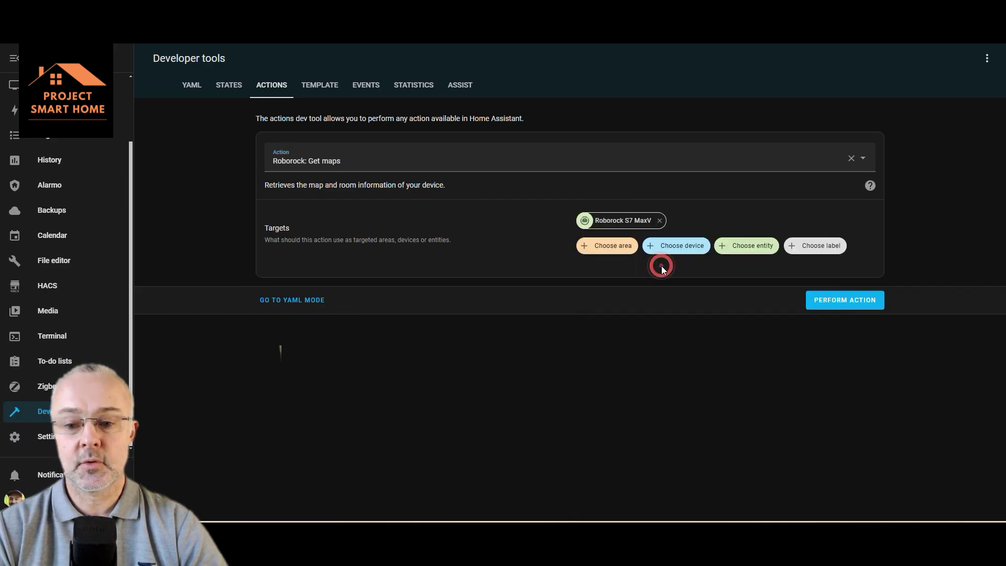
left_click(846, 301)
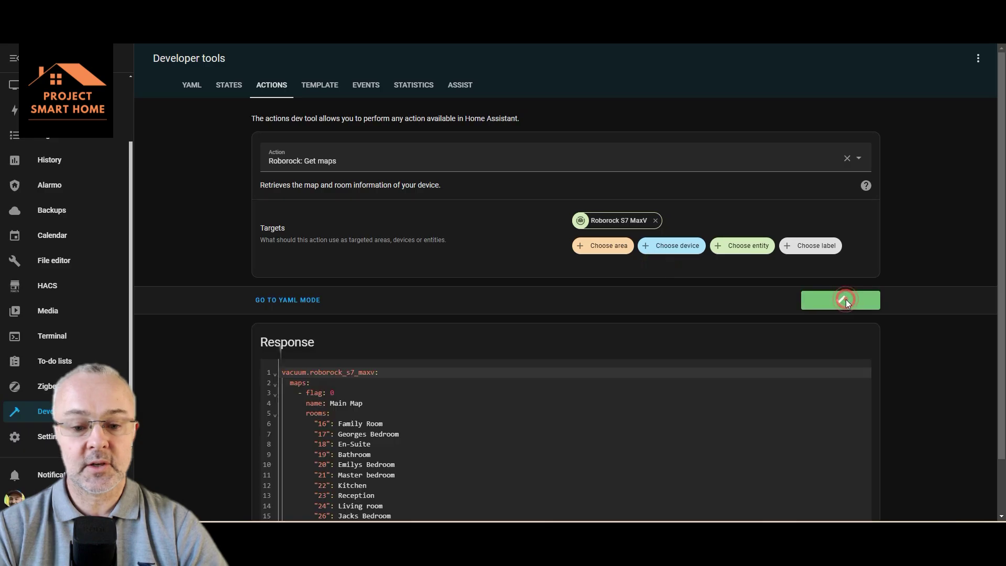
scroll(589, 432, "down", 1)
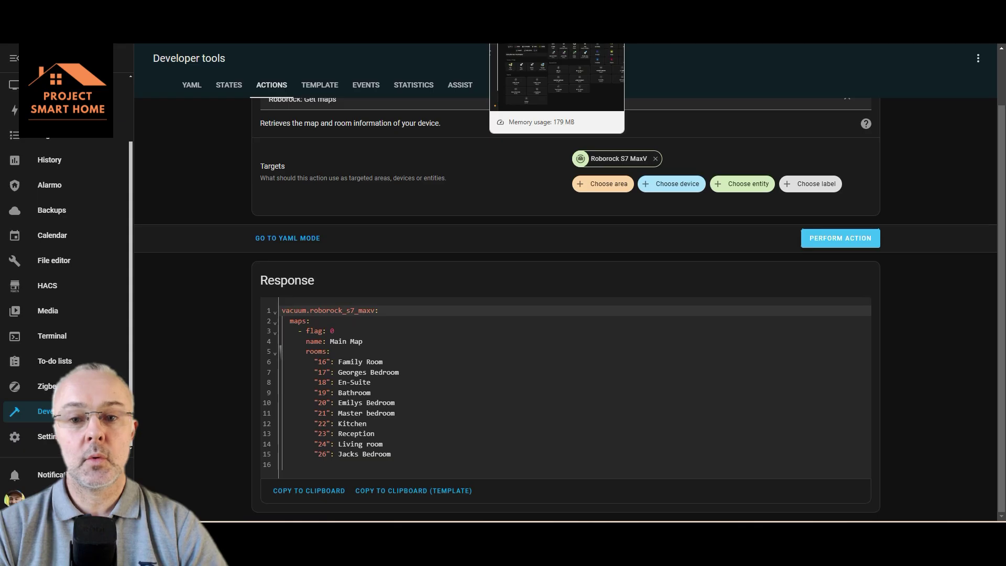
Switch to the Home dashboard, collapse the sidebar, and open the Vacuum view.
left_click(557, 27)
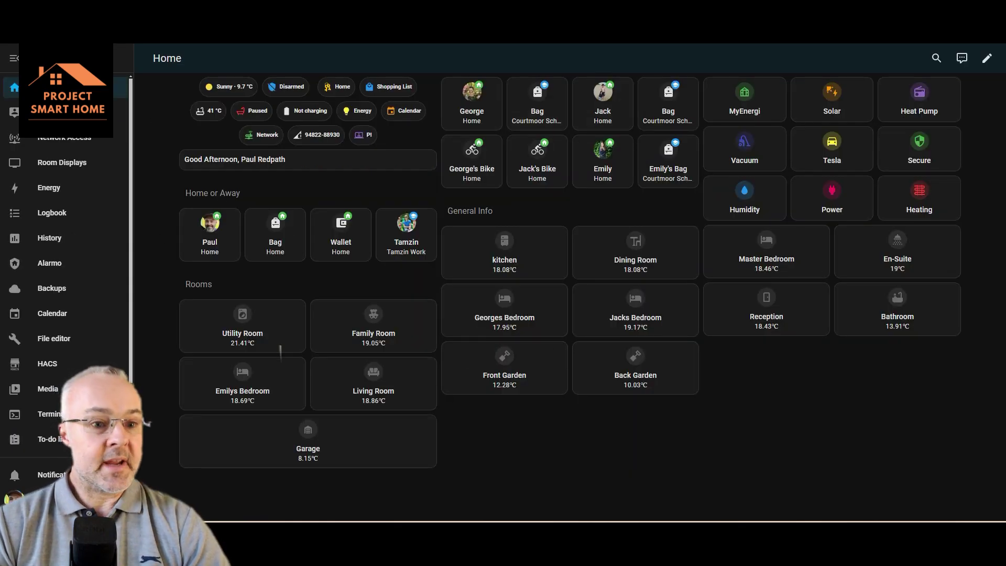
left_click(14, 59)
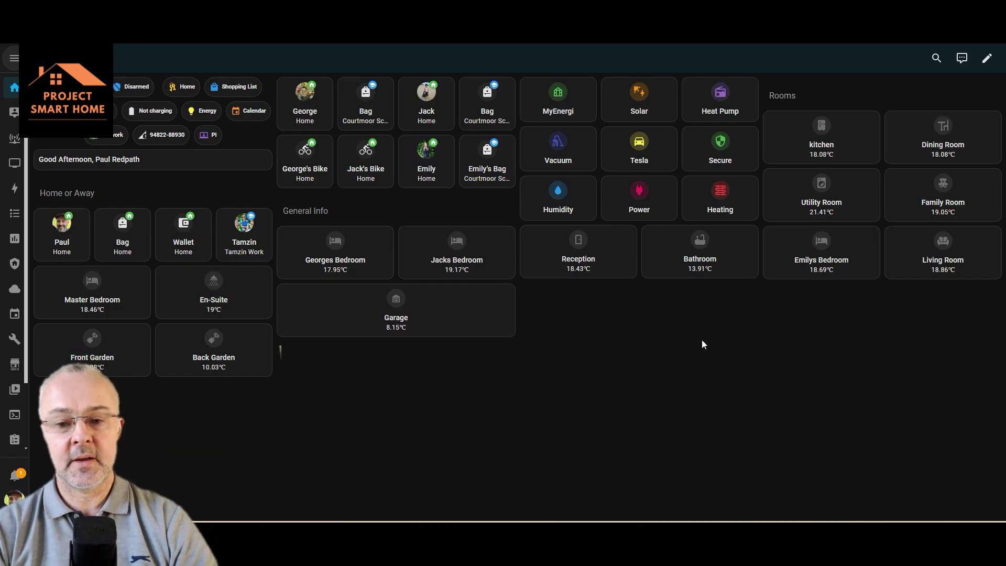
left_click(574, 151)
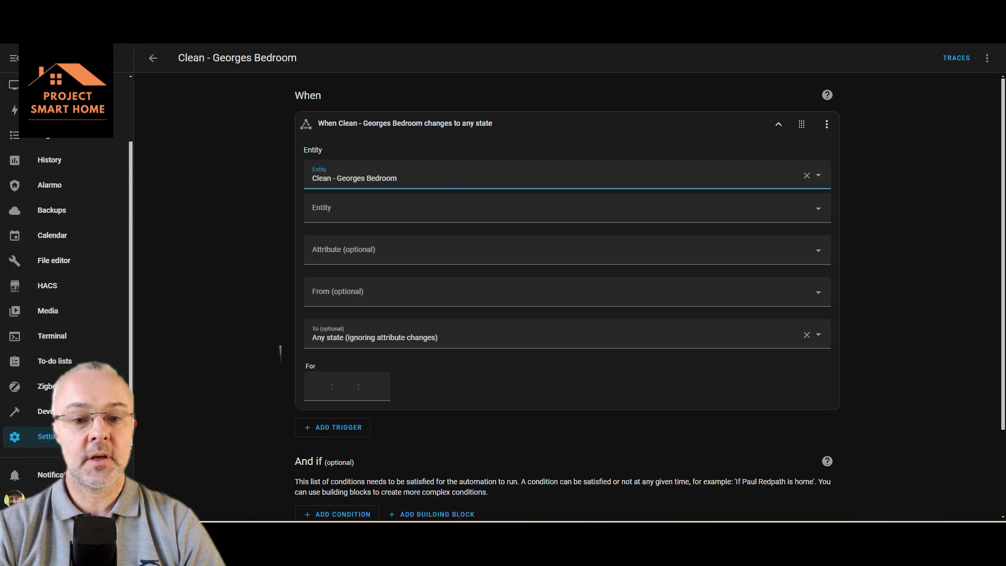
left_click(307, 130)
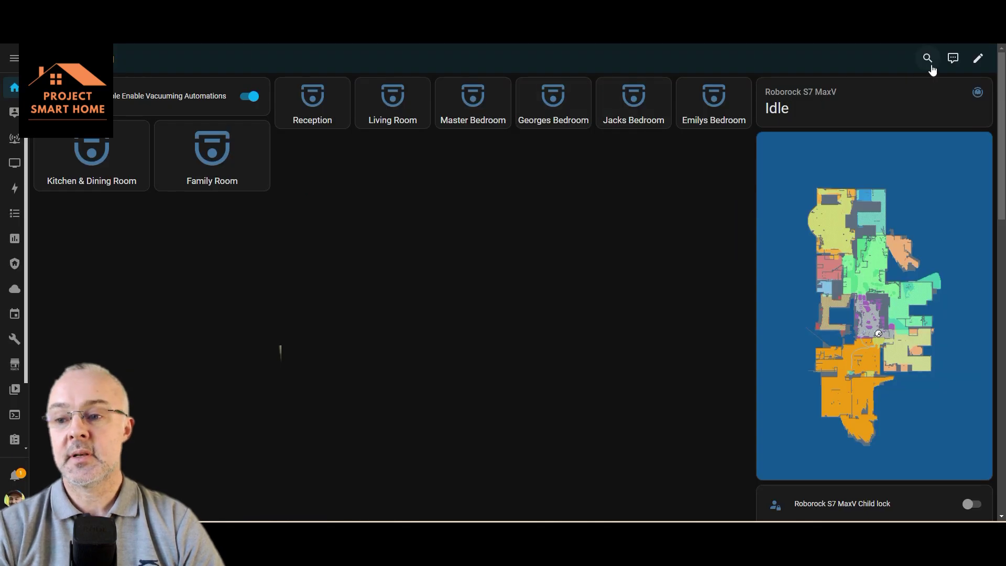
Inspect the Kitchen & Dining Room button stack's settings and icon choices, closing without changes.
left_click(978, 60)
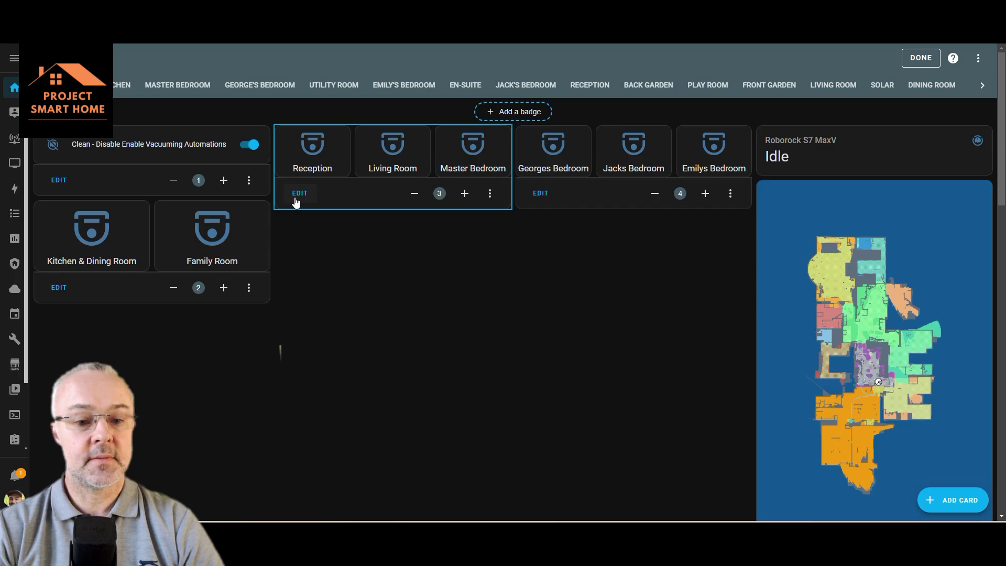
left_click(58, 287)
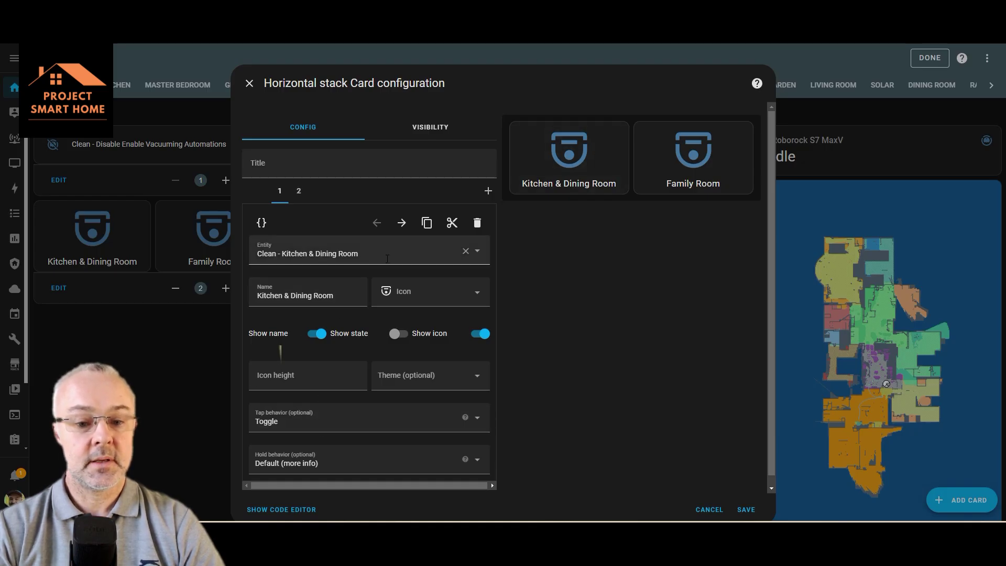
left_click(382, 284)
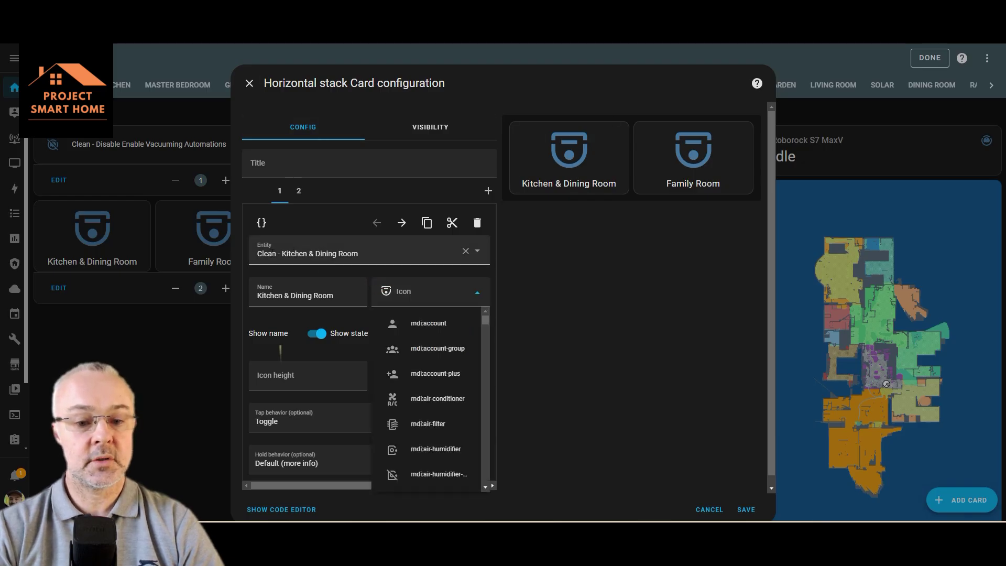
left_click(249, 84)
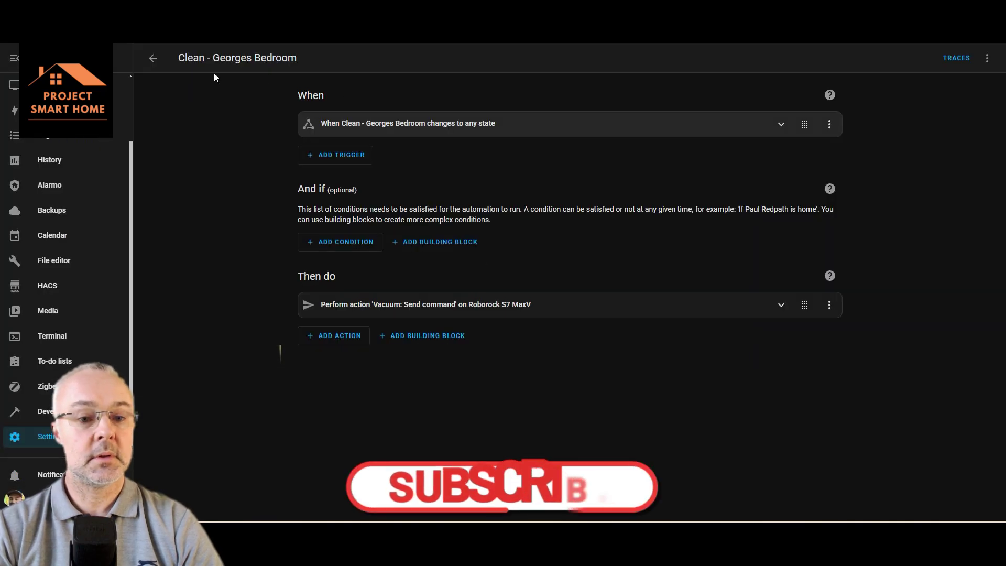
Open the Clean - Kitchen and Dining Room automation and inspect its trigger's button entity.
left_click(153, 57)
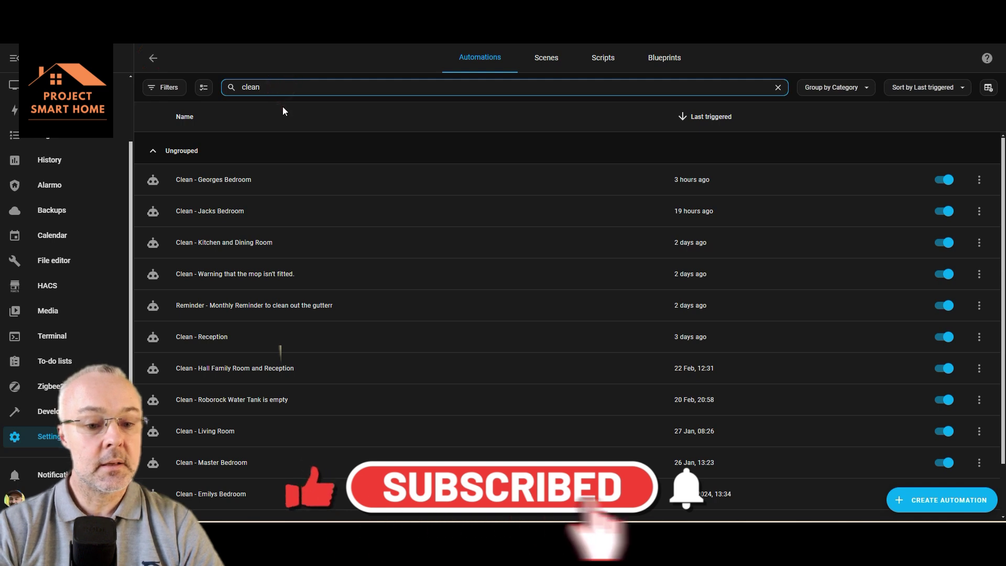
left_click(258, 244)
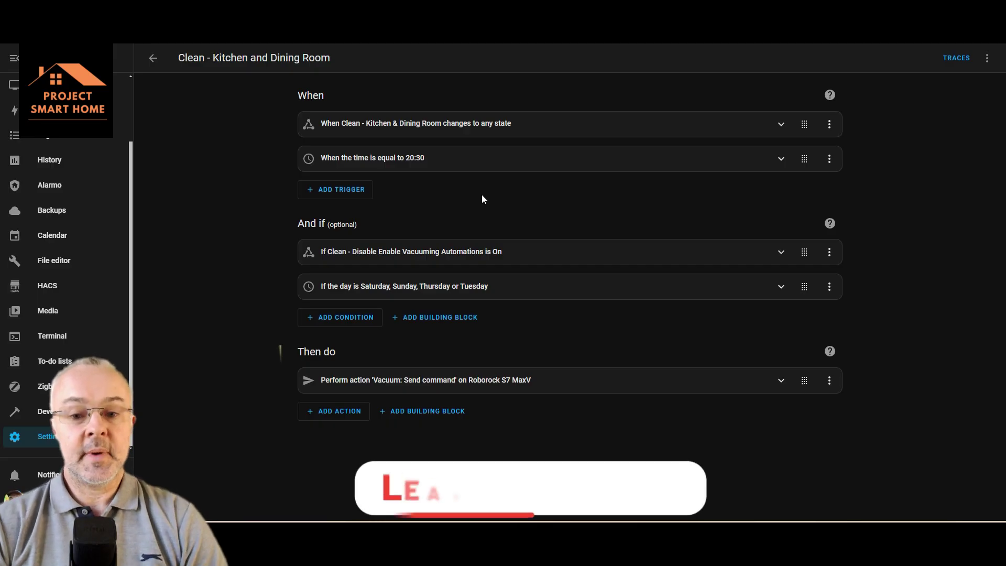
left_click(472, 130)
left_click(472, 131)
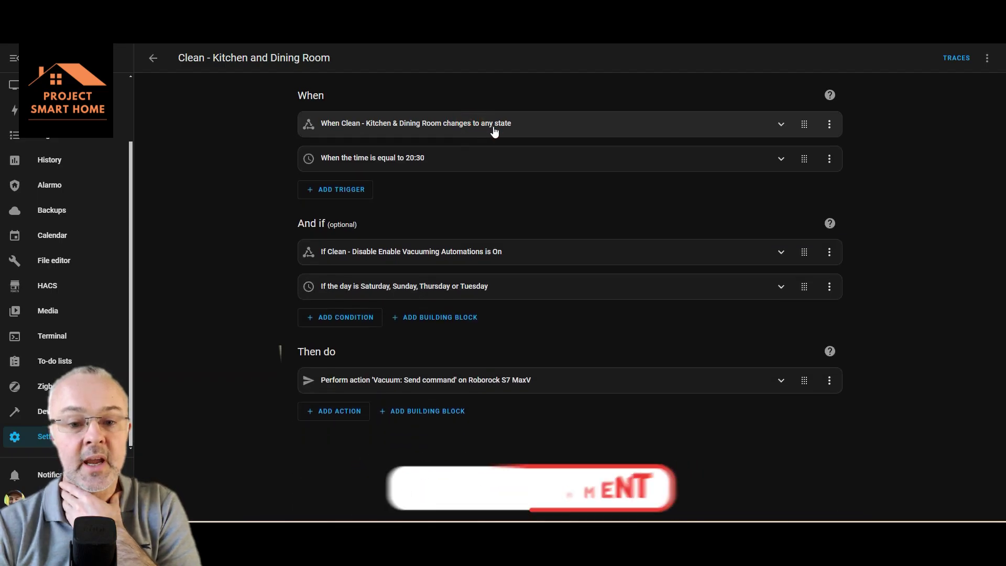
left_click(494, 131)
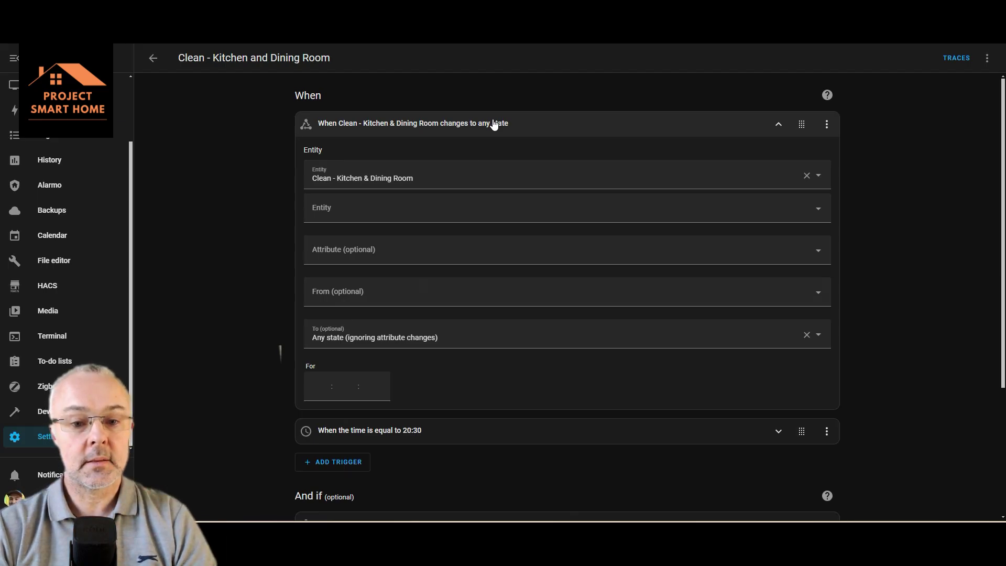
left_click(494, 124)
left_click(494, 124)
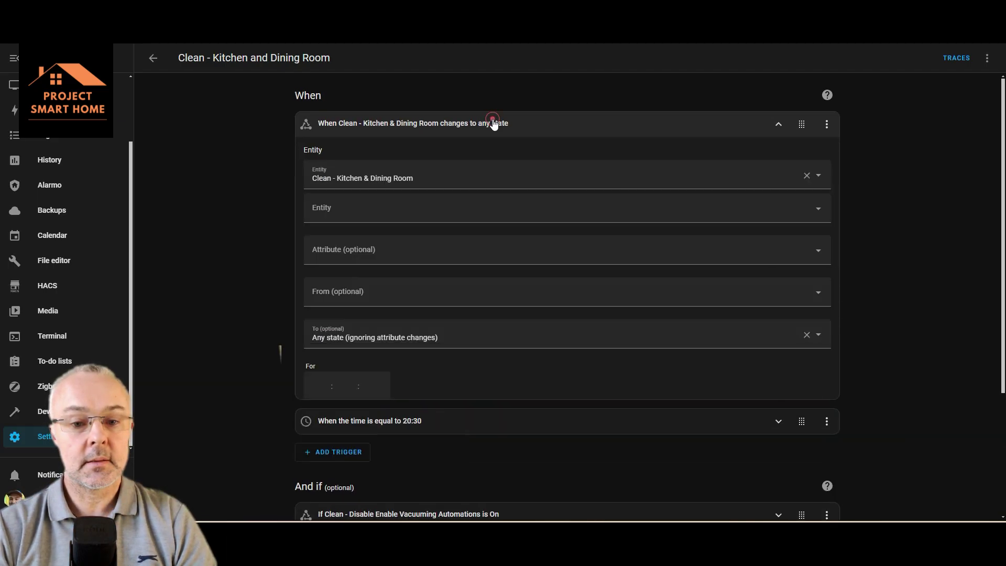
left_click(423, 180)
key("ctrl+c")
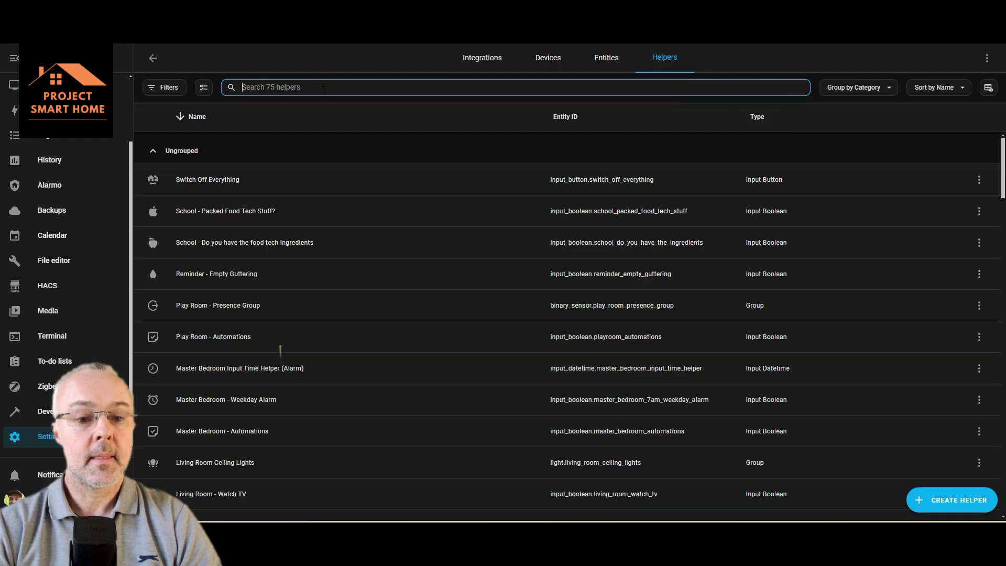
Look up the Clean - Kitchen & Dining Room helper, then reopen the automation with its trigger collapsed.
left_click(323, 88)
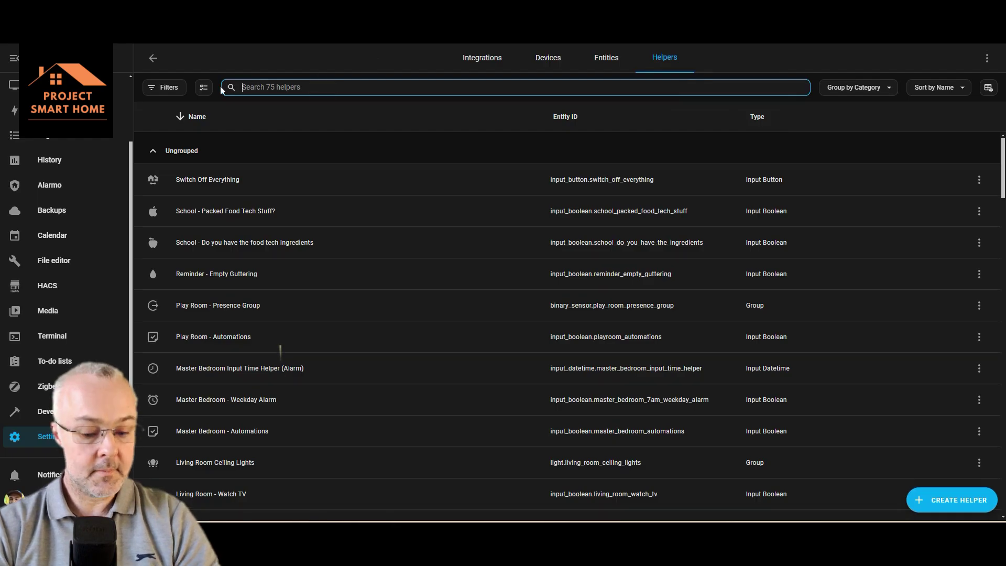
key("ctrl+v")
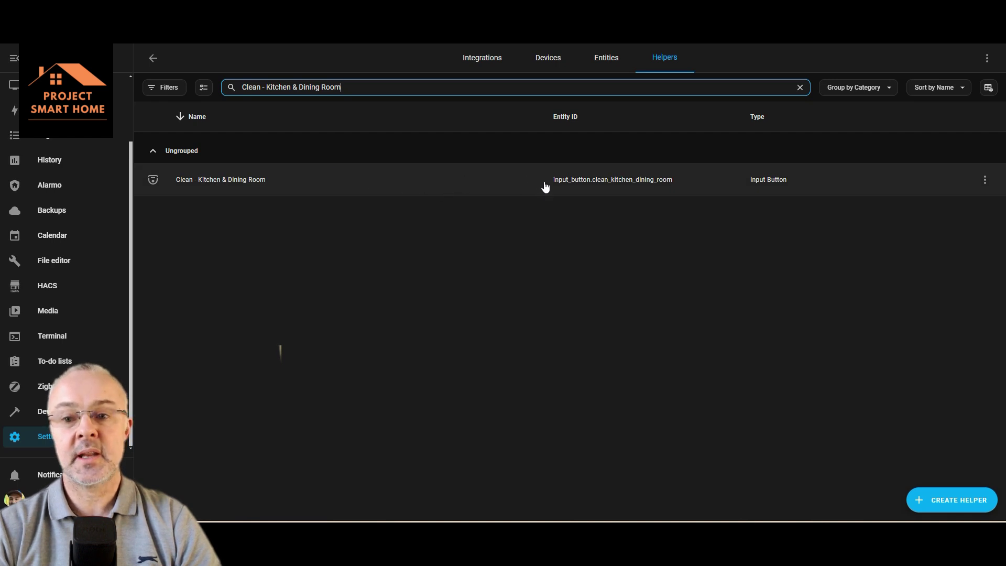
left_click(629, 21)
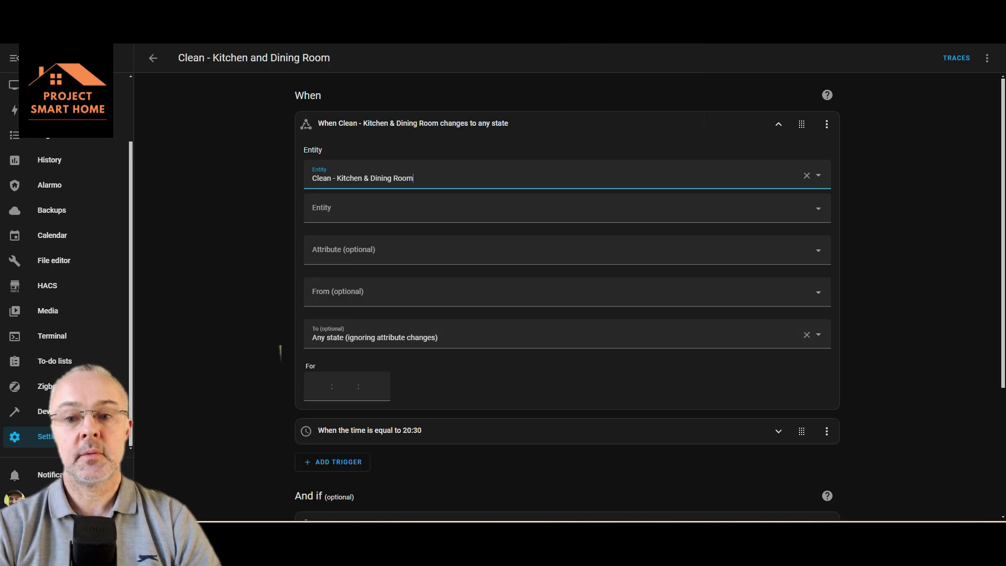
left_click(319, 125)
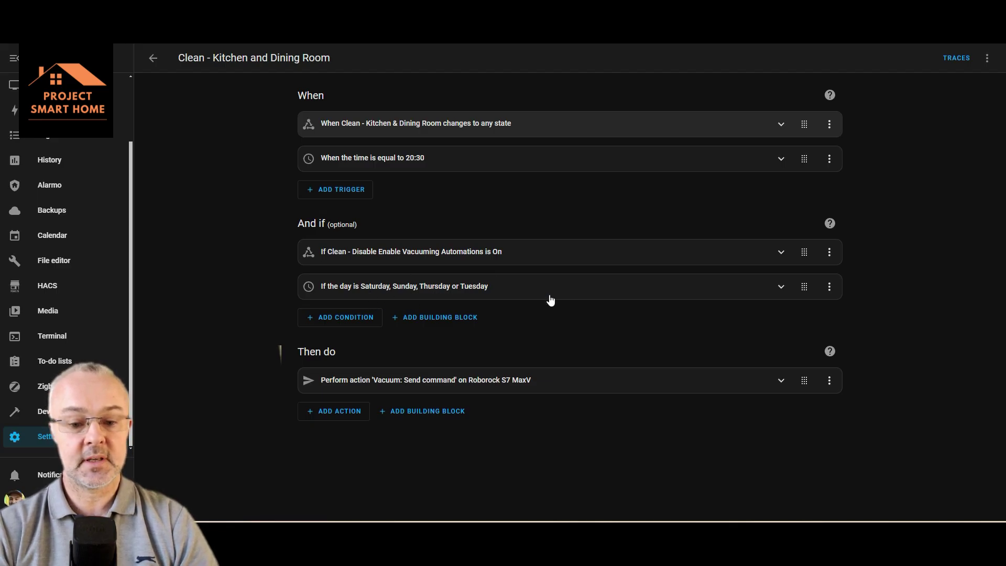
Review the send-command action's app_segment_clean command and segments, then return to the Roborock docs.
left_click(312, 380)
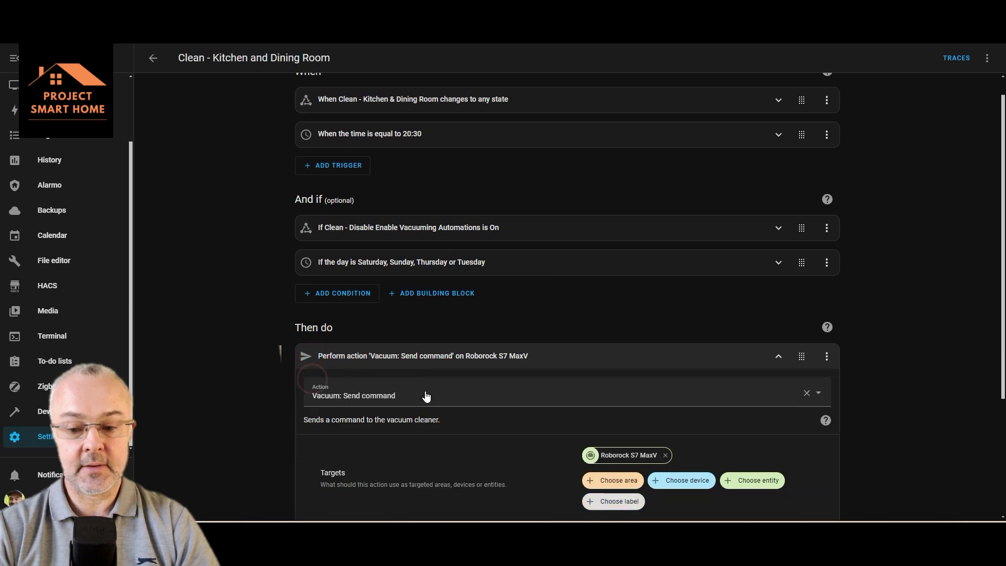
scroll(426, 397, "down", 2)
scroll(426, 395, "down", 2)
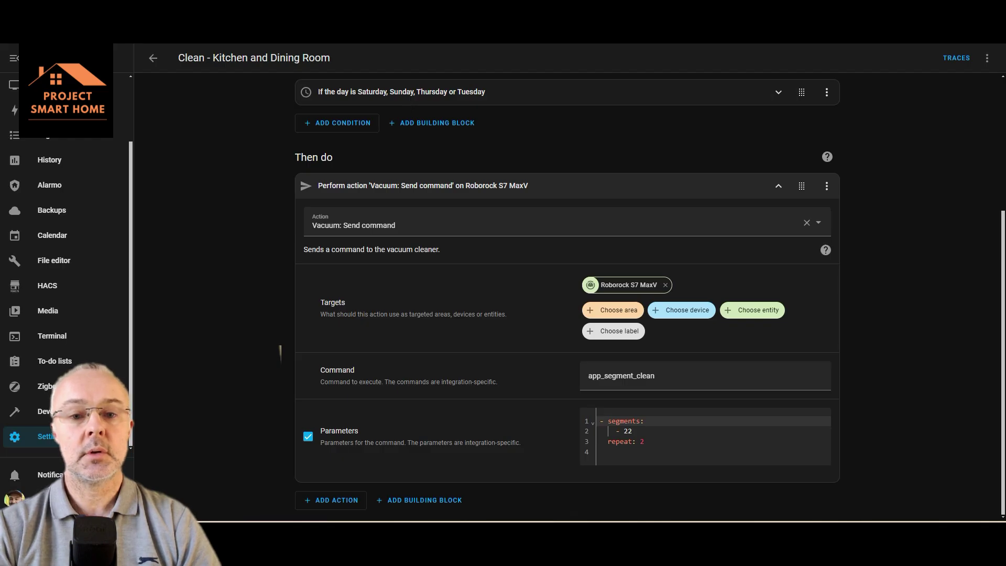
key("ctrl+Tab")
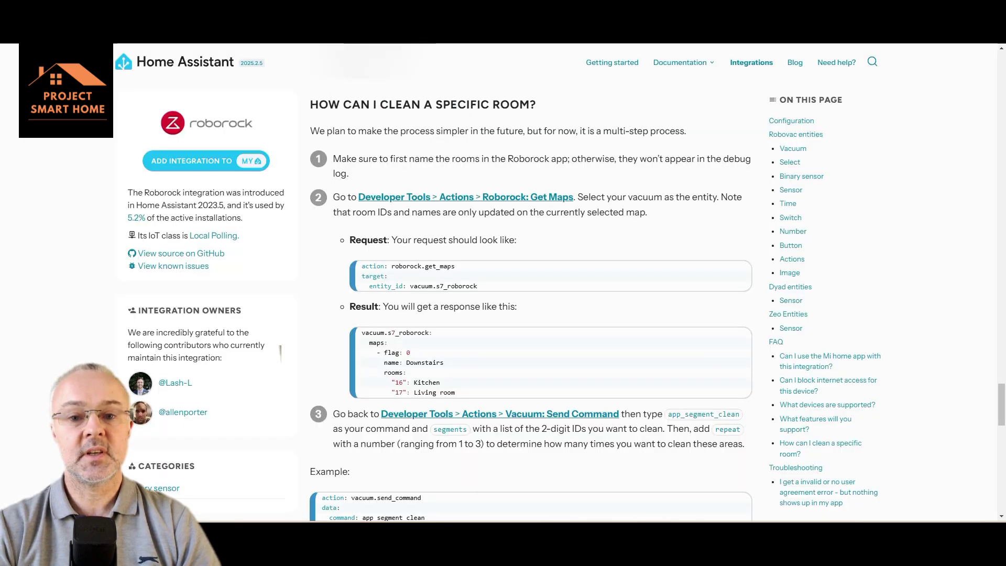
Open the Kitchen & Dining Room and Family Room stack card's editor to add a card.
key("ctrl+Tab")
key("ctrl+Tab")
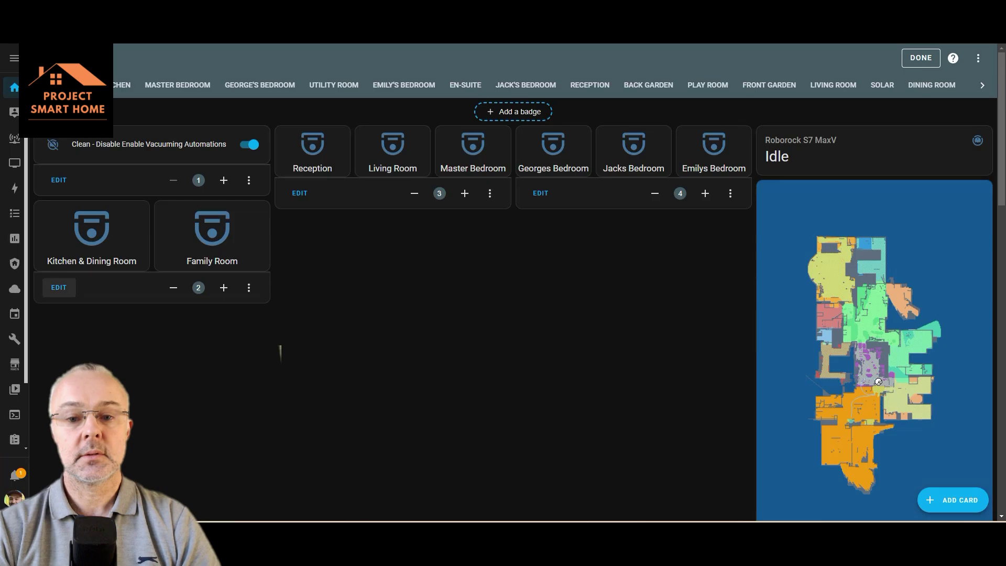
left_click(59, 287)
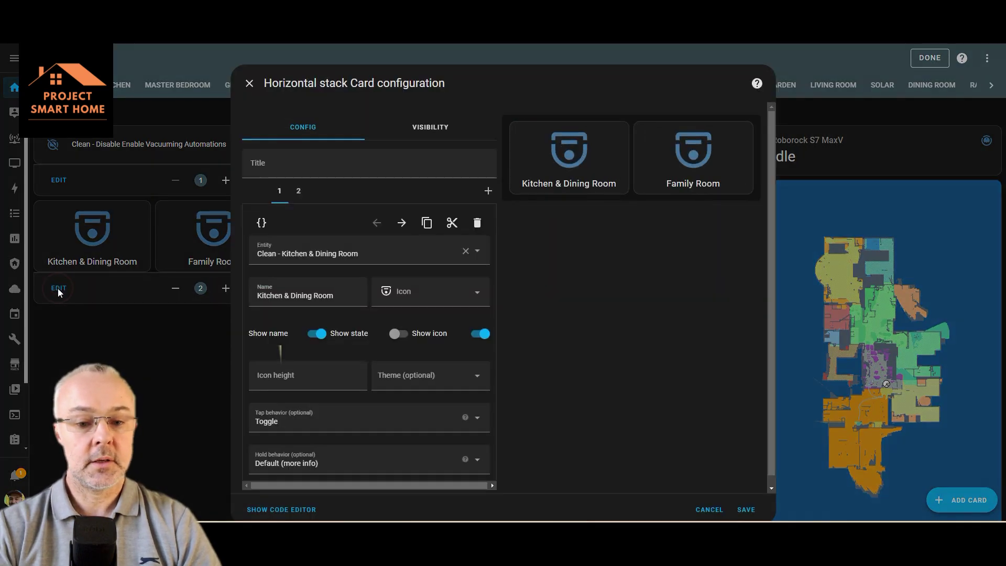
left_click(488, 192)
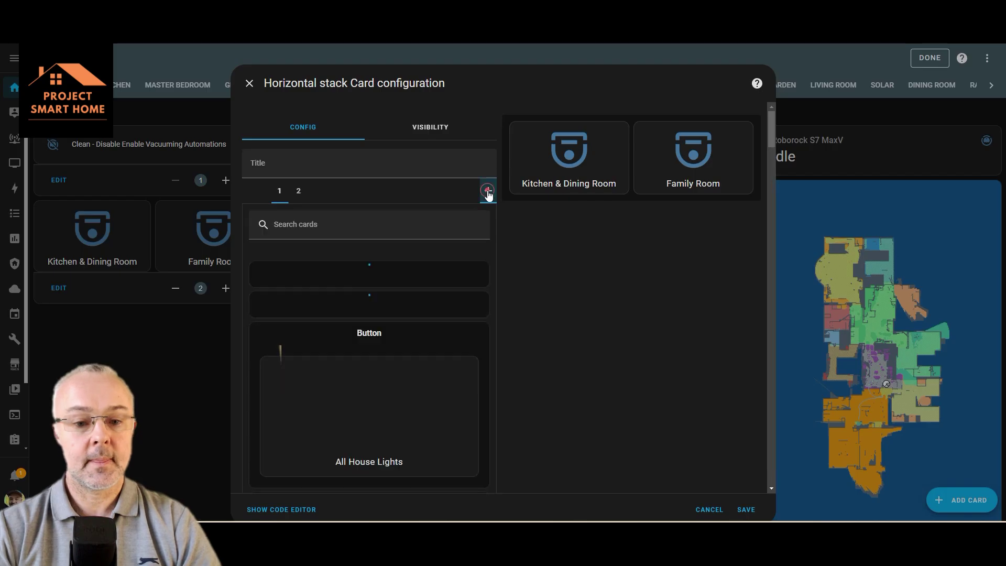
type("homeassistant")
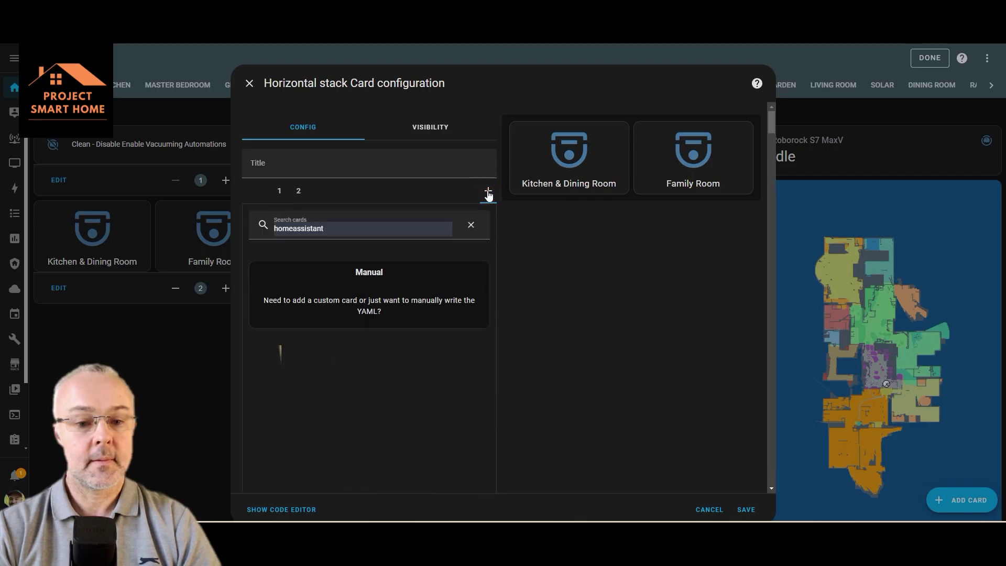
left_click(471, 225)
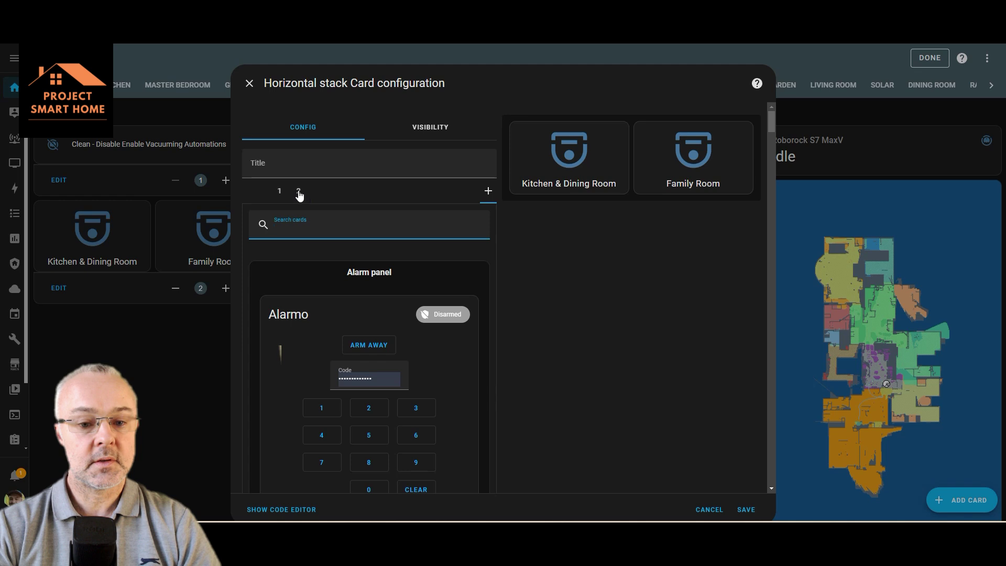
scroll(336, 355, "down", 2)
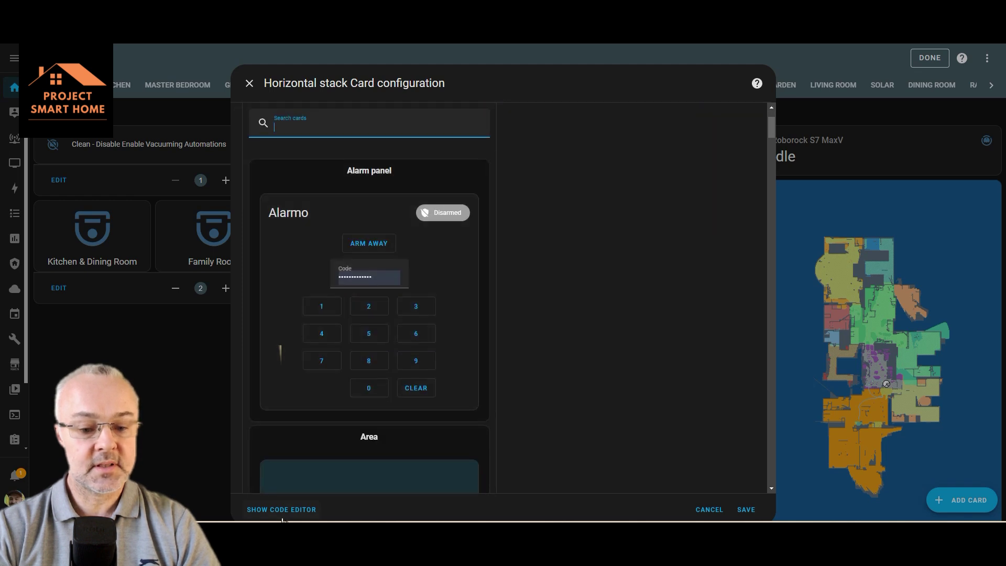
Duplicate the Family Room card's YAML in the code editor as a third card.
left_click(283, 516)
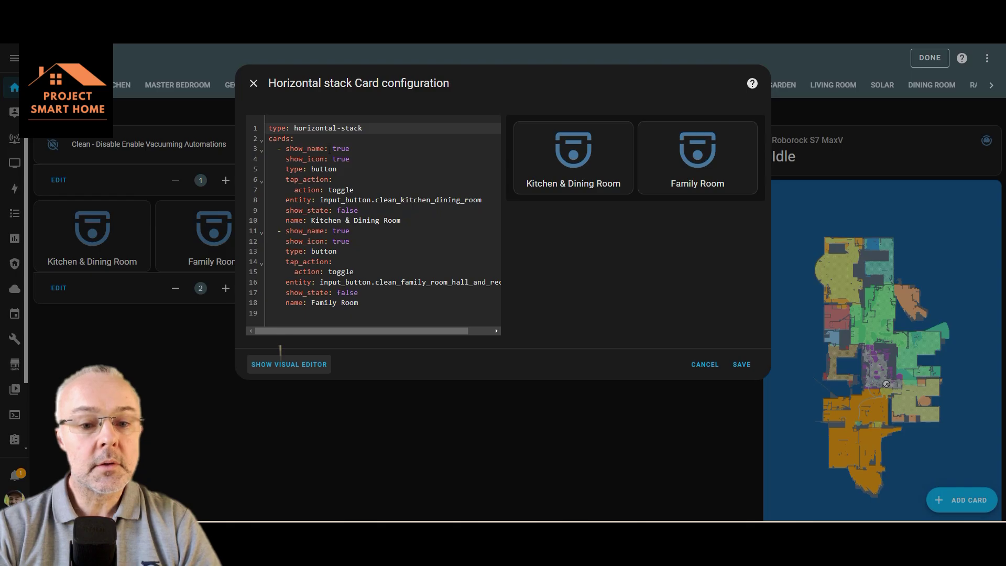
left_click_drag(363, 303, 243, 235)
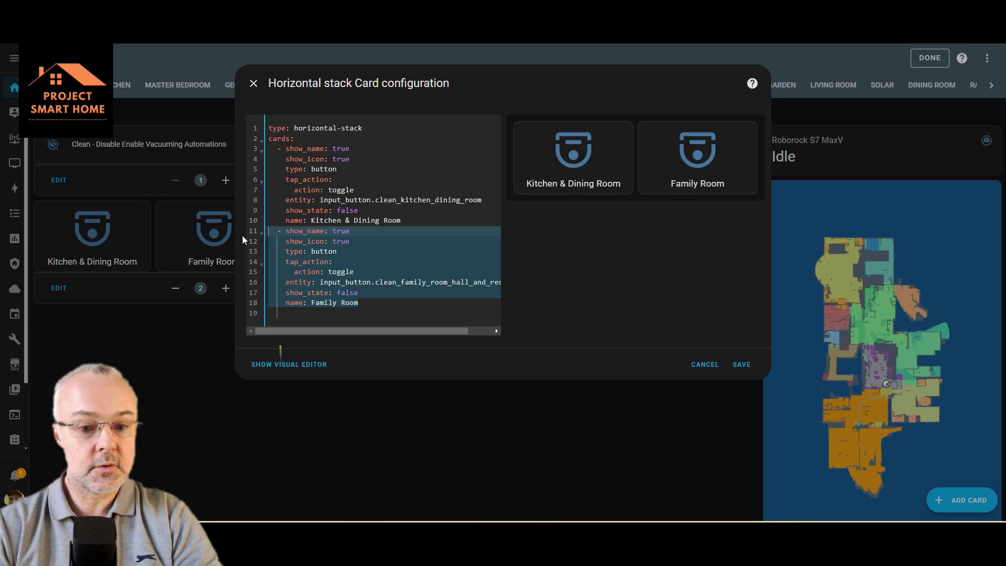
key("Down")
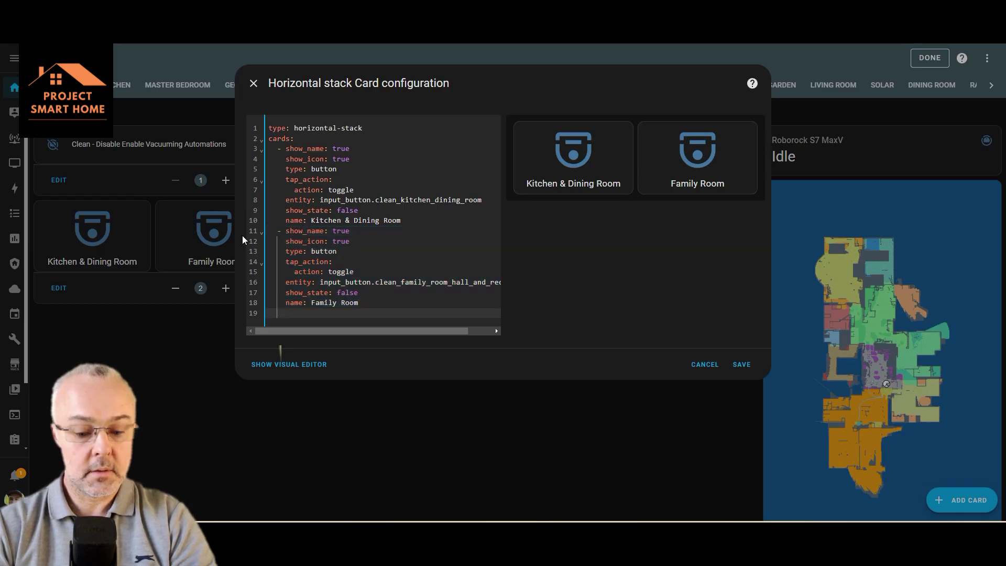
key("ctrl+v")
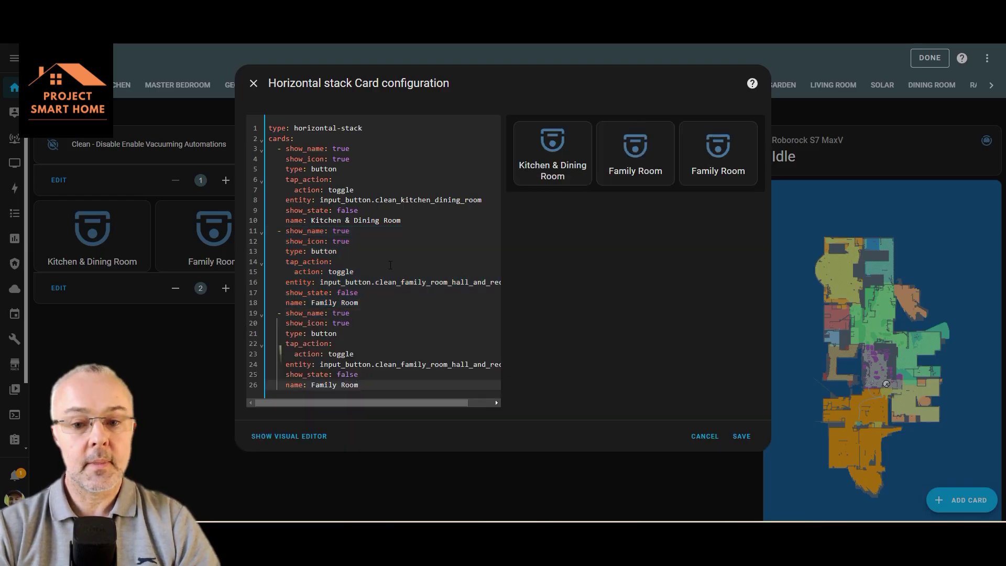
left_click(292, 436)
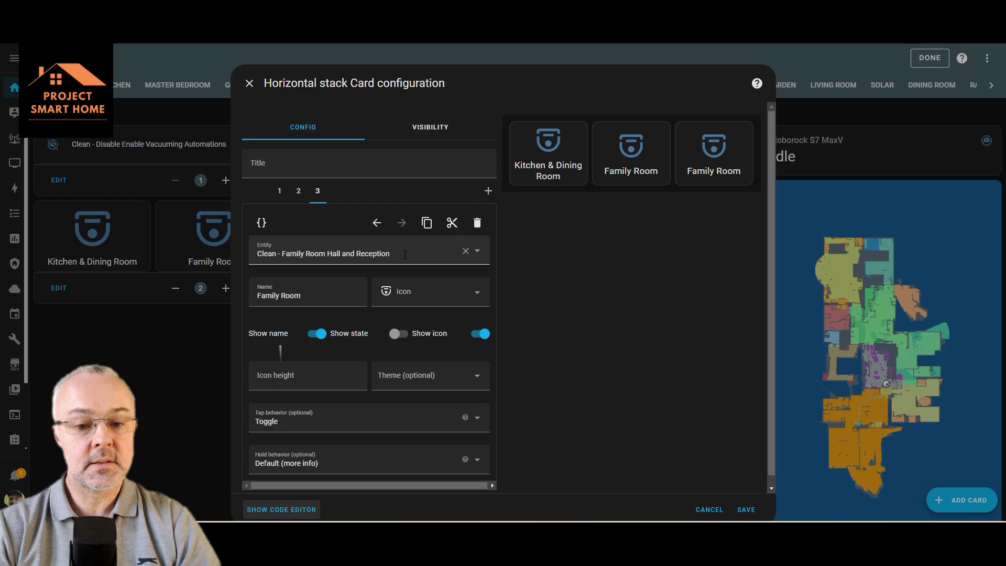
left_click_drag(405, 256, 251, 255)
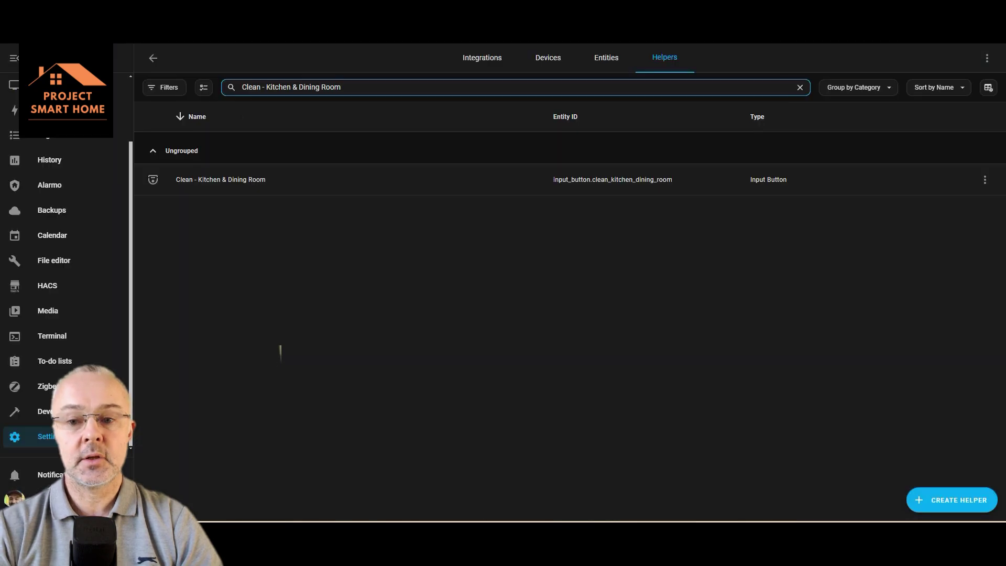
Create a Button helper named 'Clean - Bathroom' with the robot-vacuum-variant icon, giving input_button.clean_bathroom.
left_click(364, 80)
left_click(946, 504)
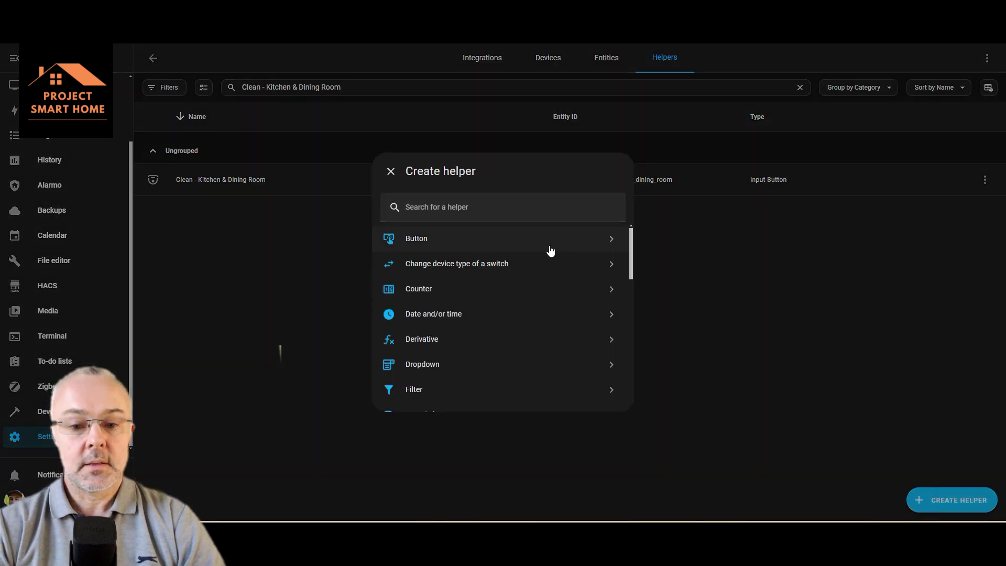
left_click(474, 236)
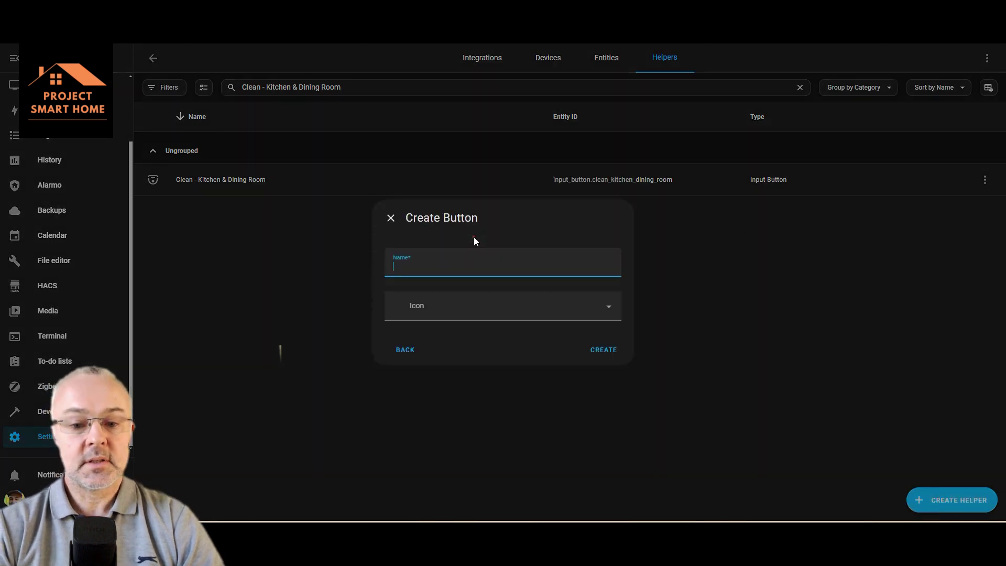
left_click(428, 269)
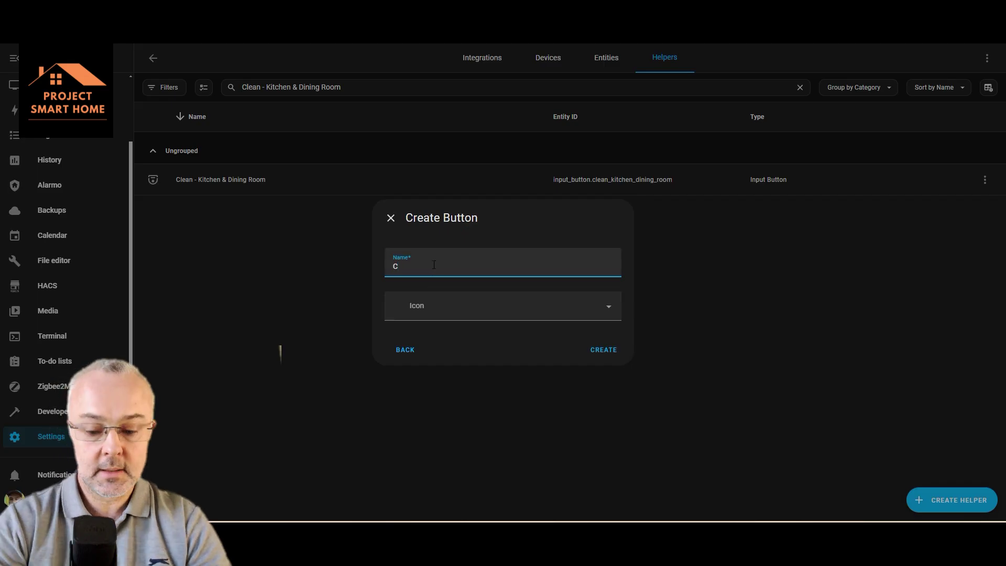
type("Clean - Bathroom")
left_click(438, 306)
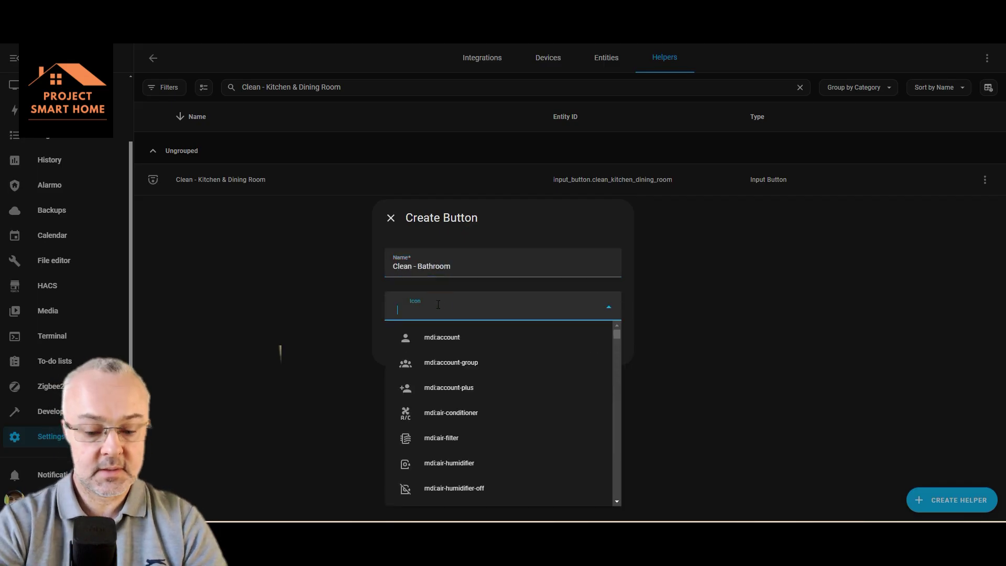
type("vacc")
key("BackSpace")
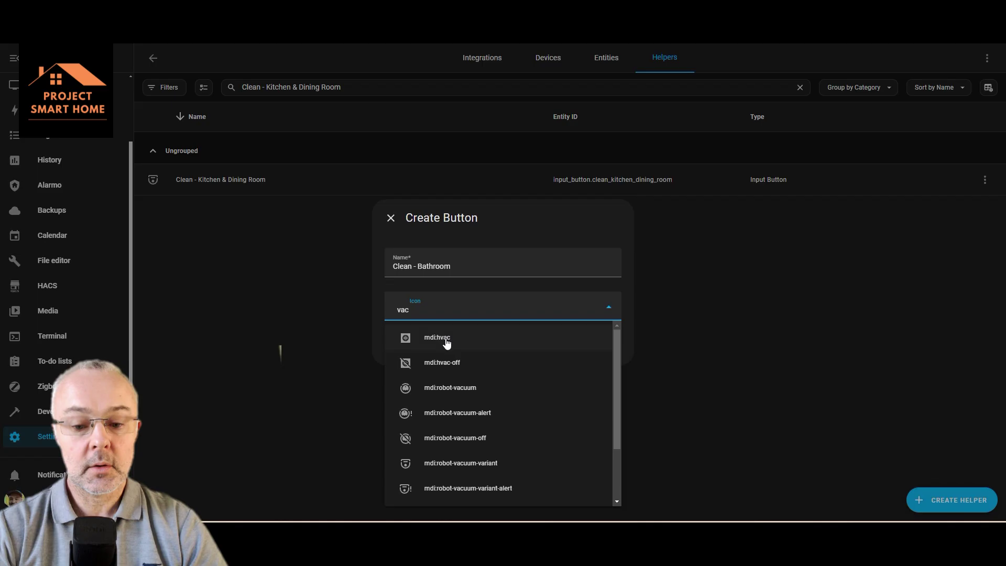
left_click(453, 462)
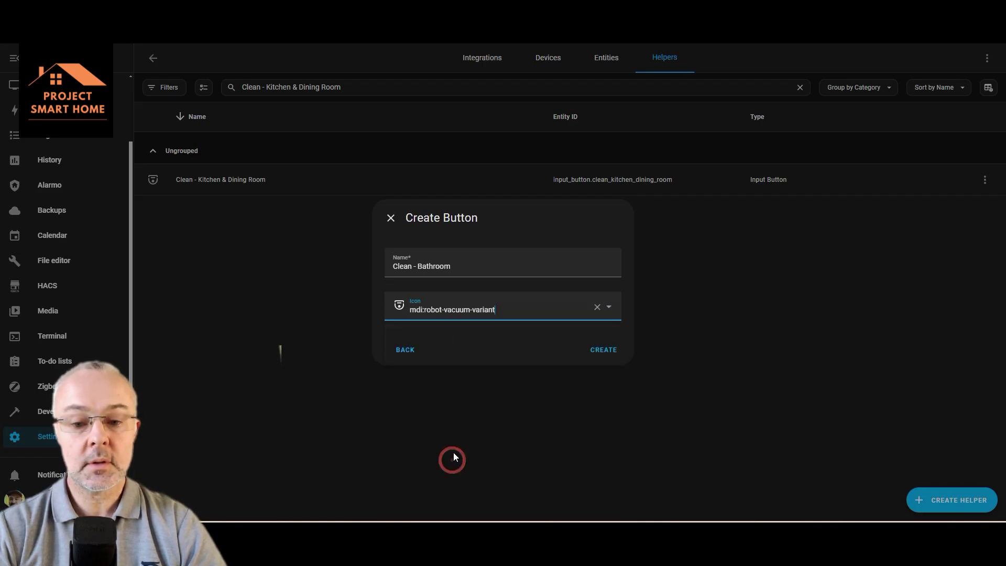
left_click(604, 359)
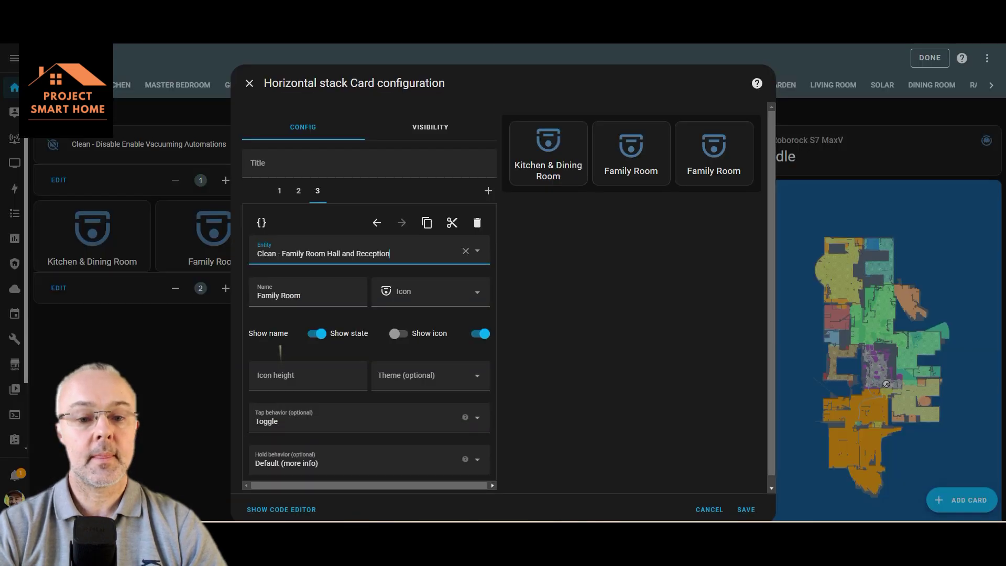
Link the third card to Clean - Bathroom, rename it 'Bathroom', and save the stack card.
left_click(402, 253)
key("BackSpace")
key("BackSpace")
key("BackSpace")
key("BackSpace")
key("BackSpace")
key("BackSpace")
key("BackSpace")
key("BackSpace")
key("BackSpace")
key("BackSpace")
key("BackSpace")
key("BackSpace")
key("BackSpace")
key("BackSpace")
key("BackSpace")
key("BackSpace")
key("BackSpace")
key("BackSpace")
key("BackSpace")
key("BackSpace")
type("bath")
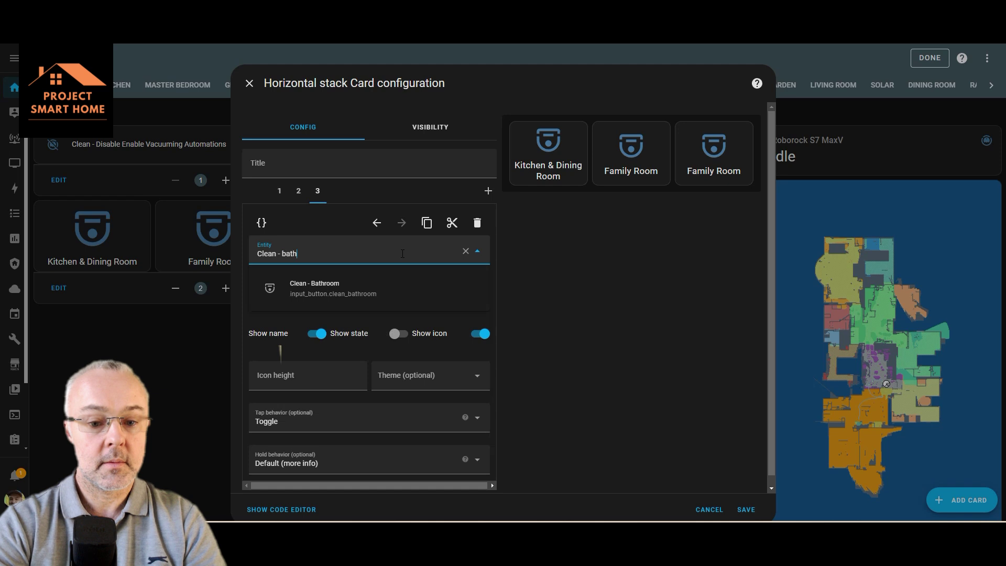
left_click(352, 291)
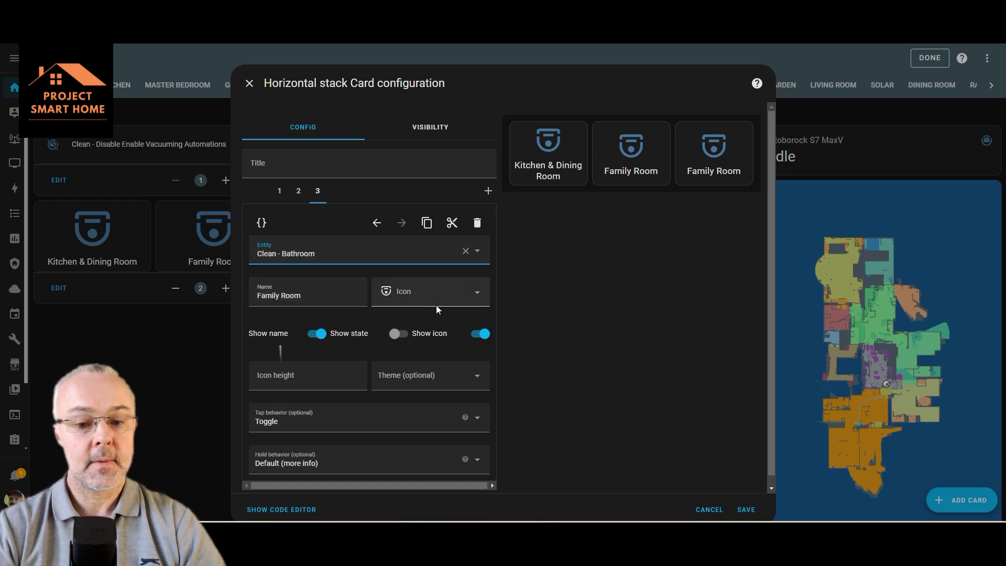
left_click(323, 294)
key("BackSpace")
key("BackSpace")
key("BackSpace")
key("BackSpace")
key("BackSpace")
key("BackSpace")
key("BackSpace")
key("BackSpace")
key("BackSpace")
key("BackSpace")
key("BackSpace")
type("Bathroom")
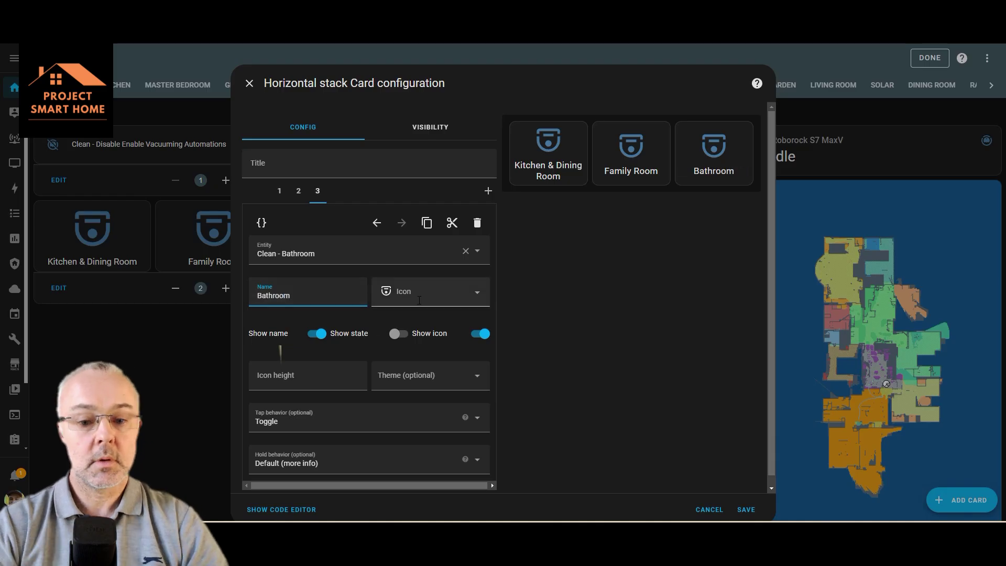
left_click(560, 297)
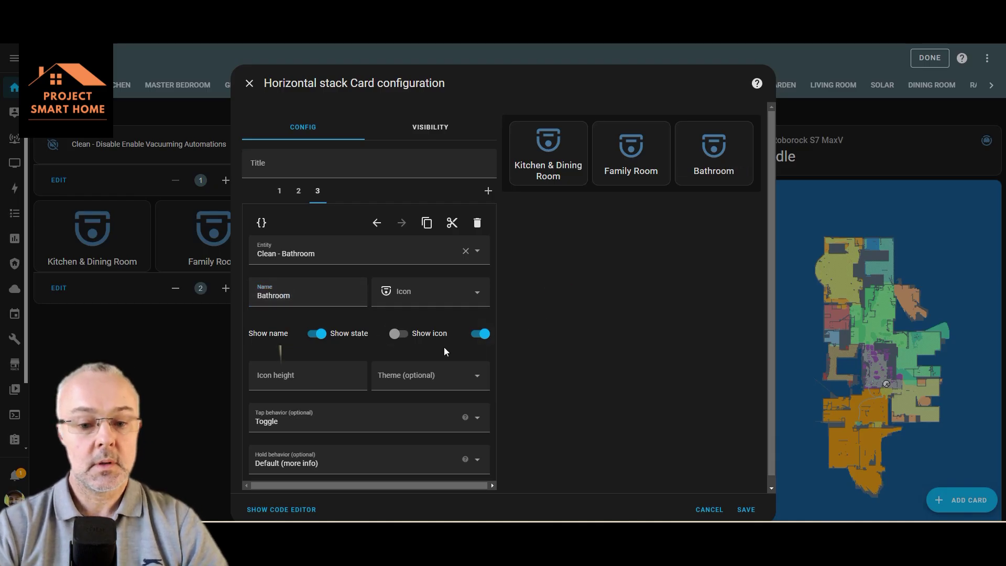
scroll(516, 370, "down", 1)
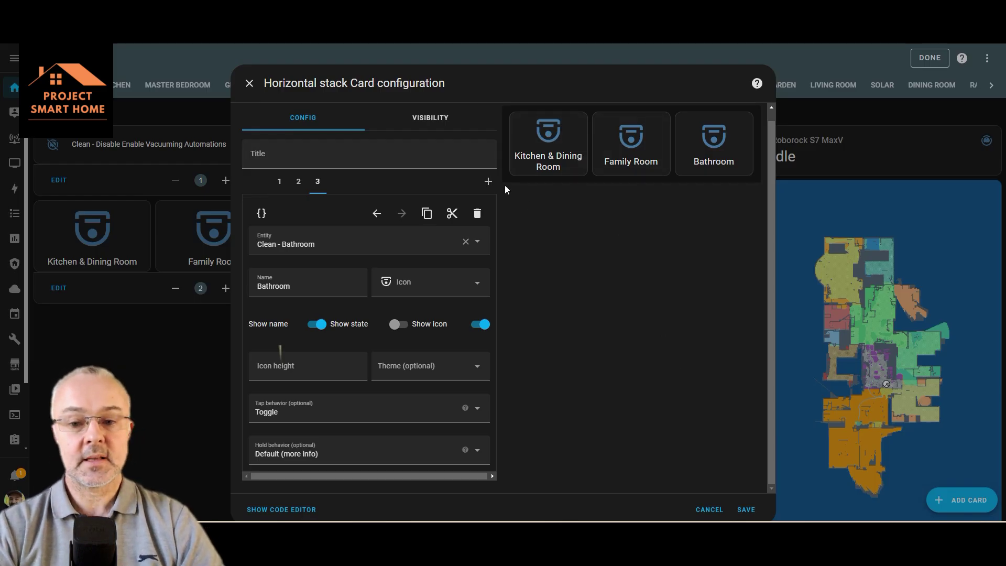
left_click(745, 511)
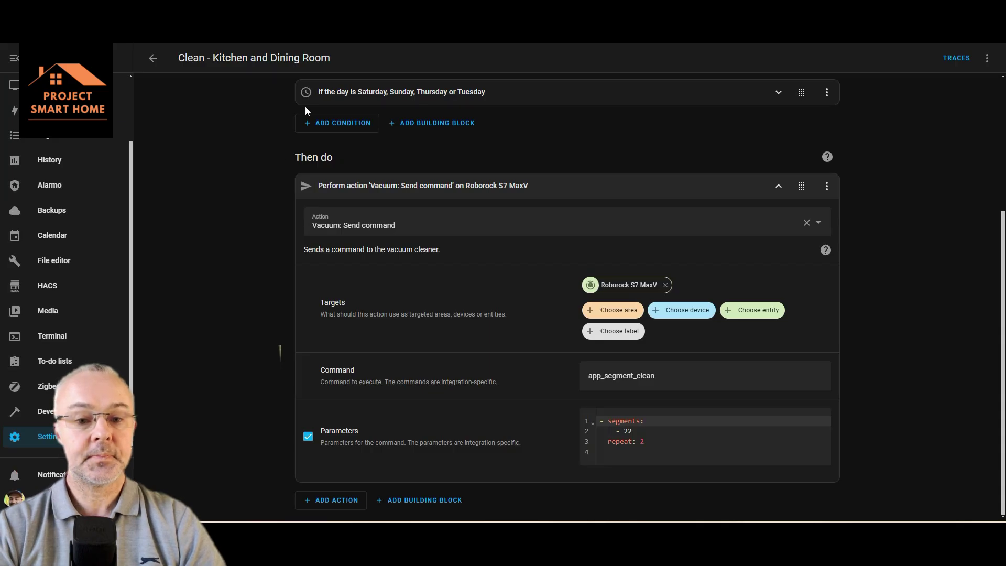
Duplicate the Clean - Jacks Bedroom automation into a new automation.
scroll(244, 149, "up", 2)
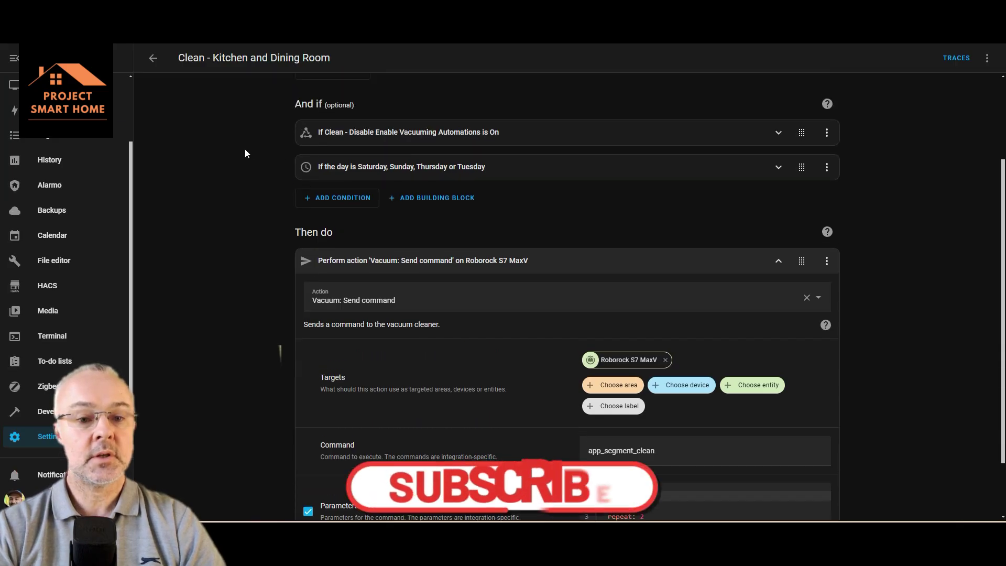
left_click(152, 60)
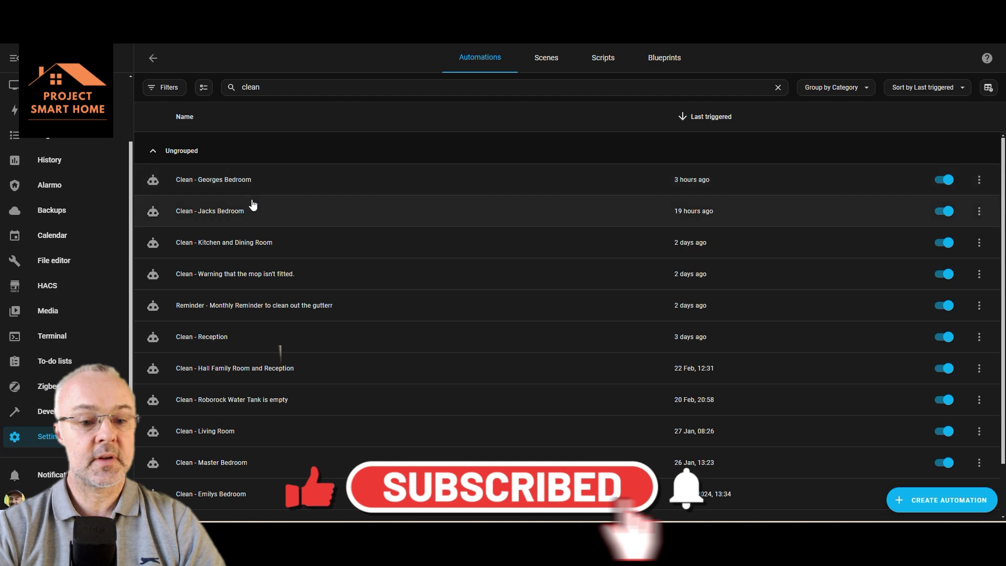
left_click(240, 212)
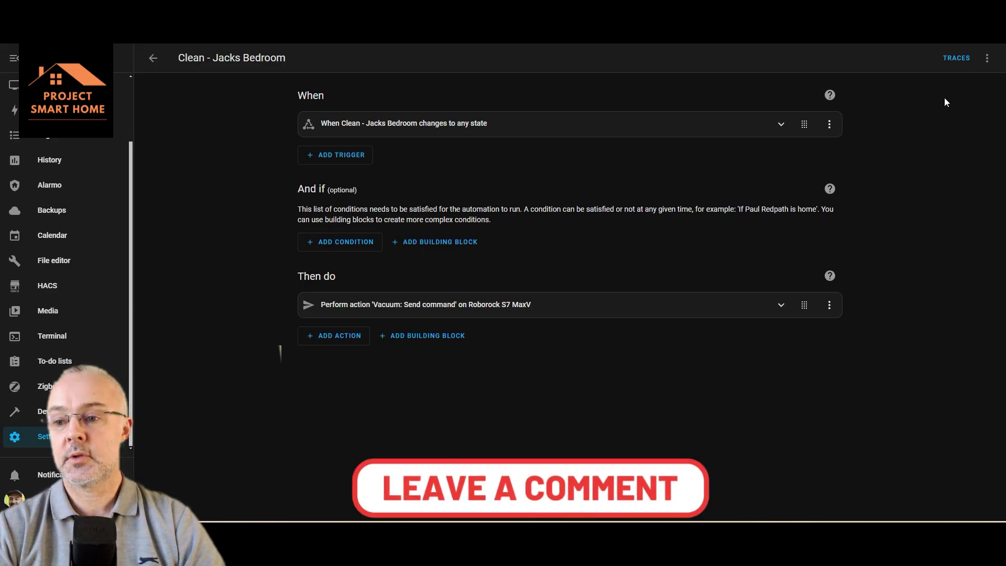
left_click(987, 58)
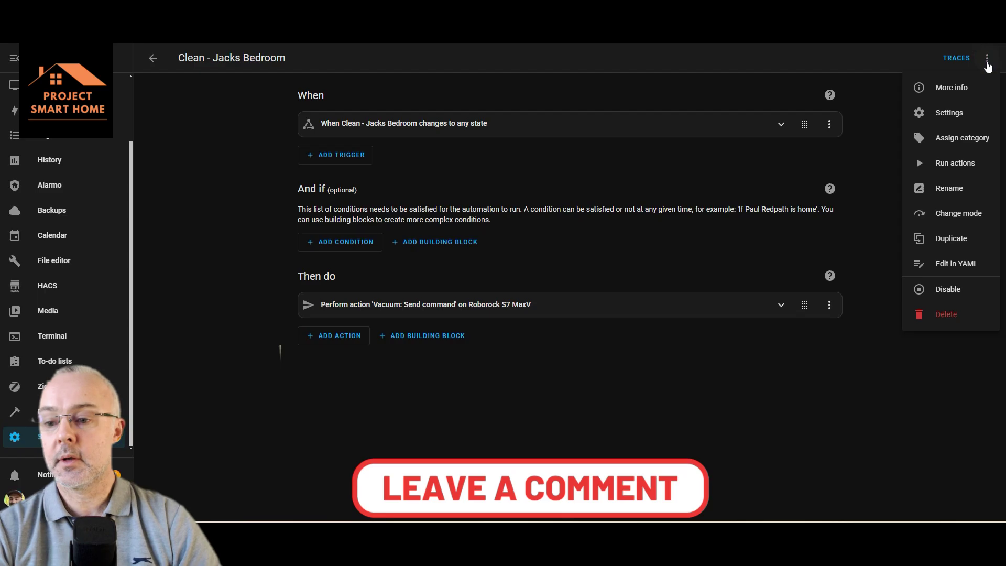
left_click(971, 240)
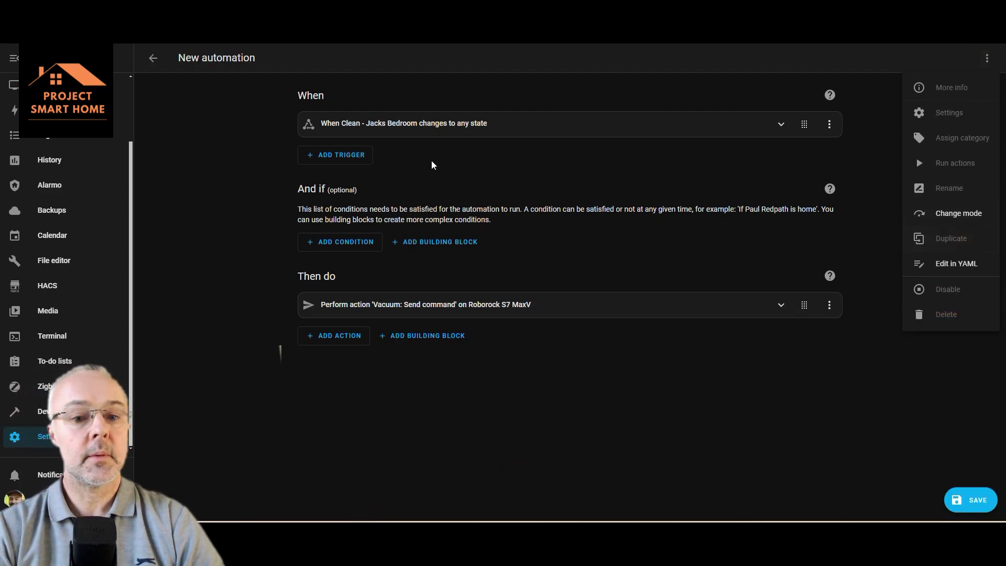
Replace the trigger entity Clean - Jacks Bedroom with Clean - Bathroom, searching 'bath'.
left_click(417, 128)
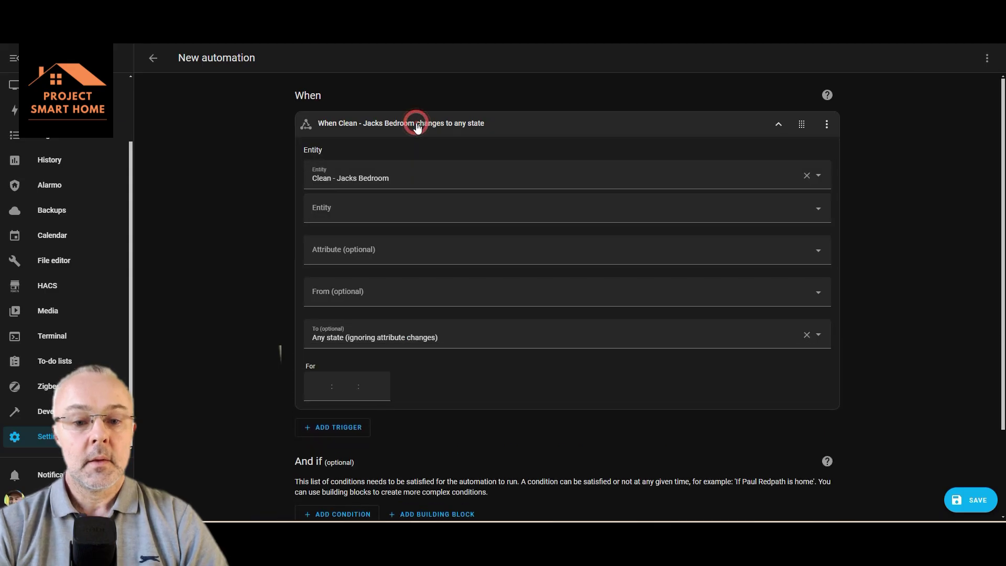
left_click(409, 184)
key("BackSpace")
key("BackSpace")
key("BackSpace")
key("BackSpace")
key("BackSpace")
key("BackSpace")
key("BackSpace")
key("BackSpace")
key("BackSpace")
key("BackSpace")
key("BackSpace")
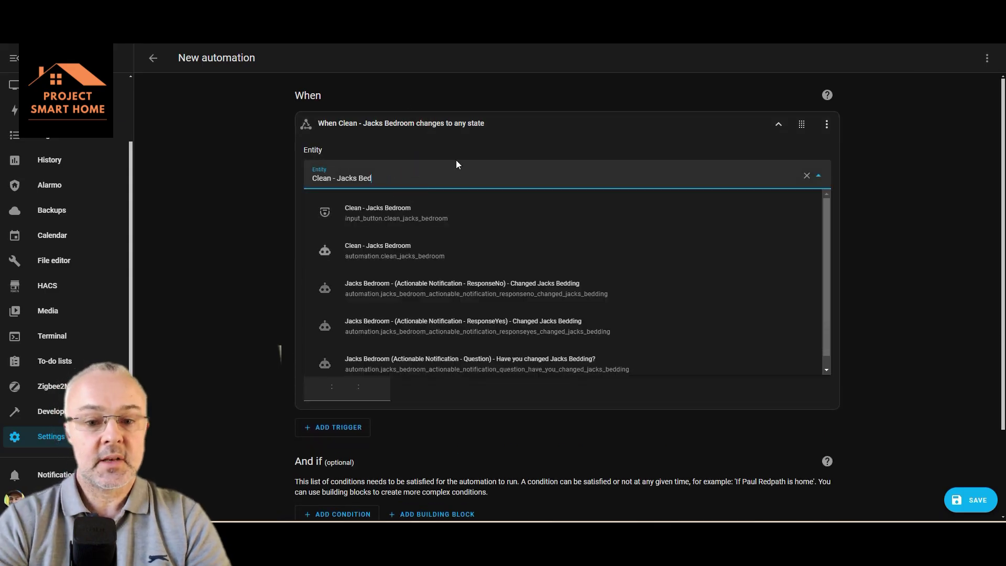
key("BackSpace")
key("BackSpace")
type("bath")
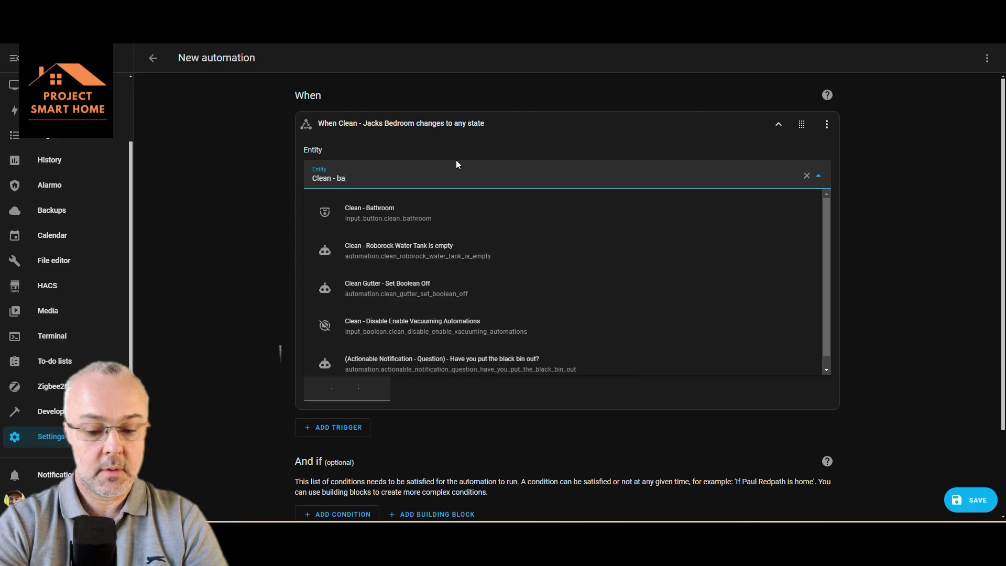
left_click(422, 212)
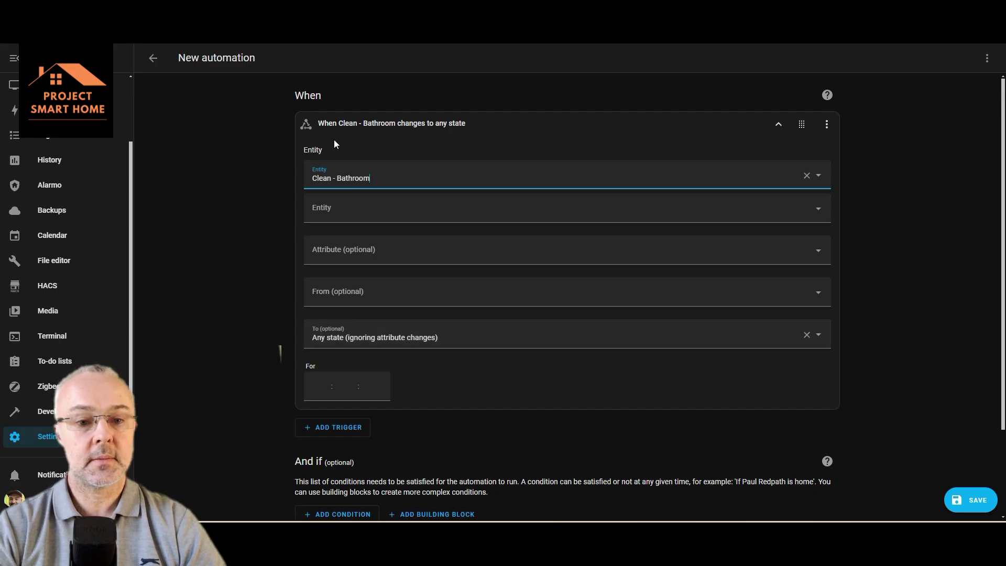
left_click(255, 226)
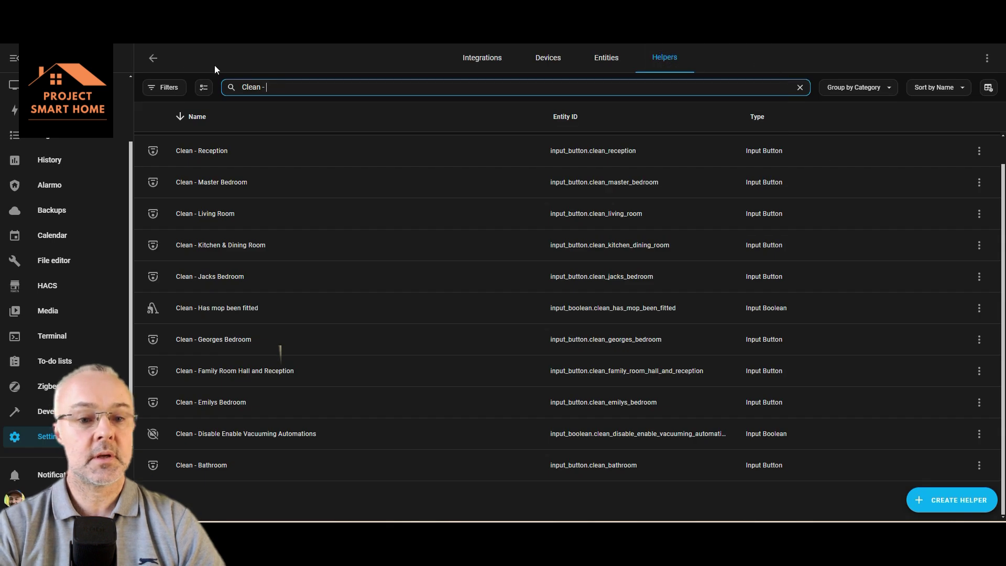
Find Clean - Jacks Bedroom by searching 'clean' and check its trigger entity.
left_click(153, 59)
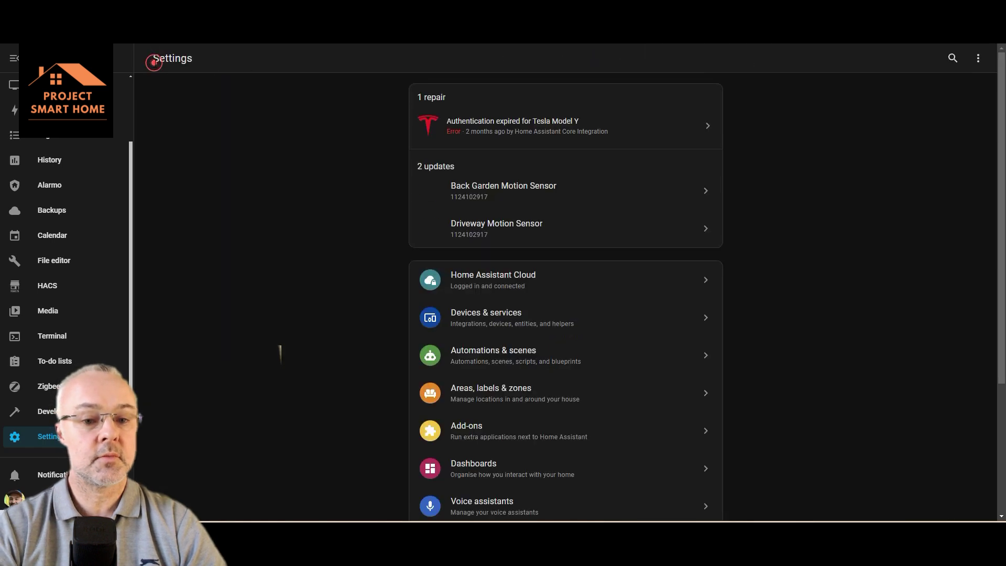
left_click(488, 350)
left_click(315, 84)
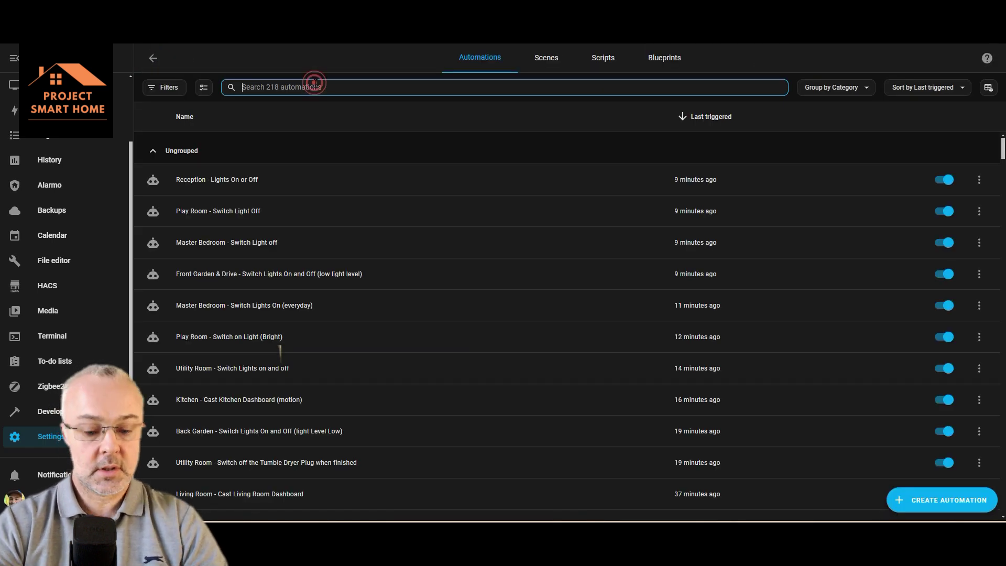
type("clean")
left_click(548, 229)
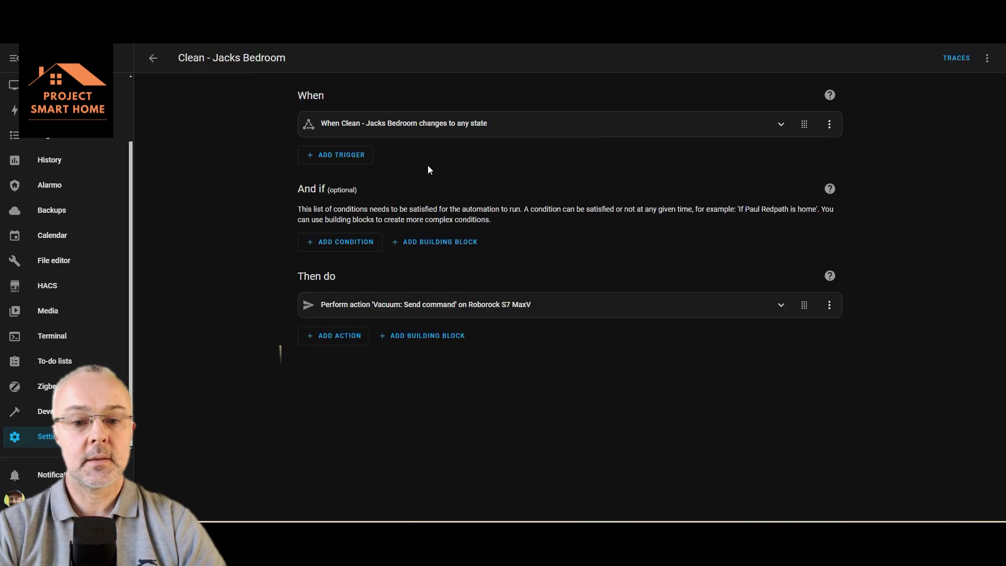
left_click(338, 126)
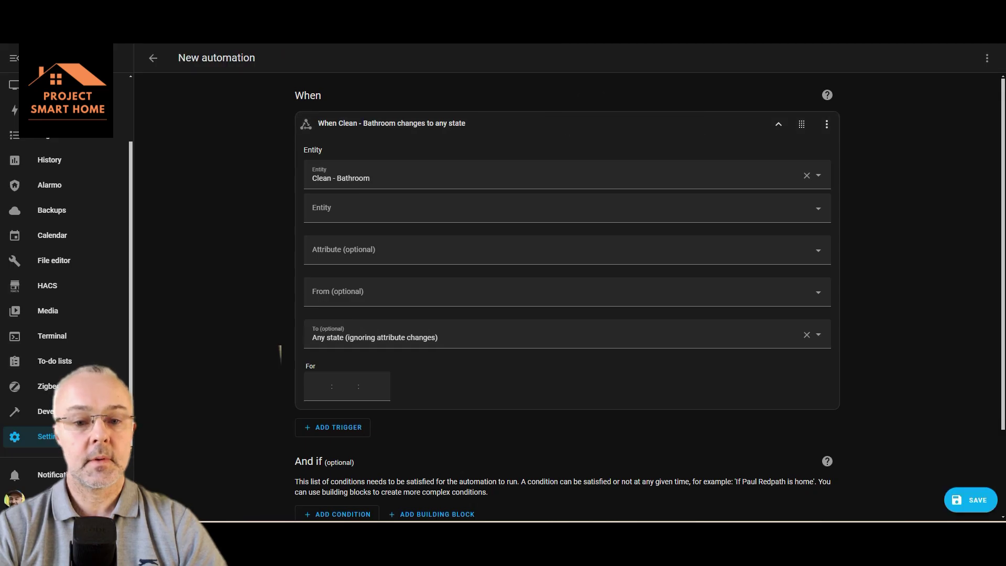
left_click(308, 125)
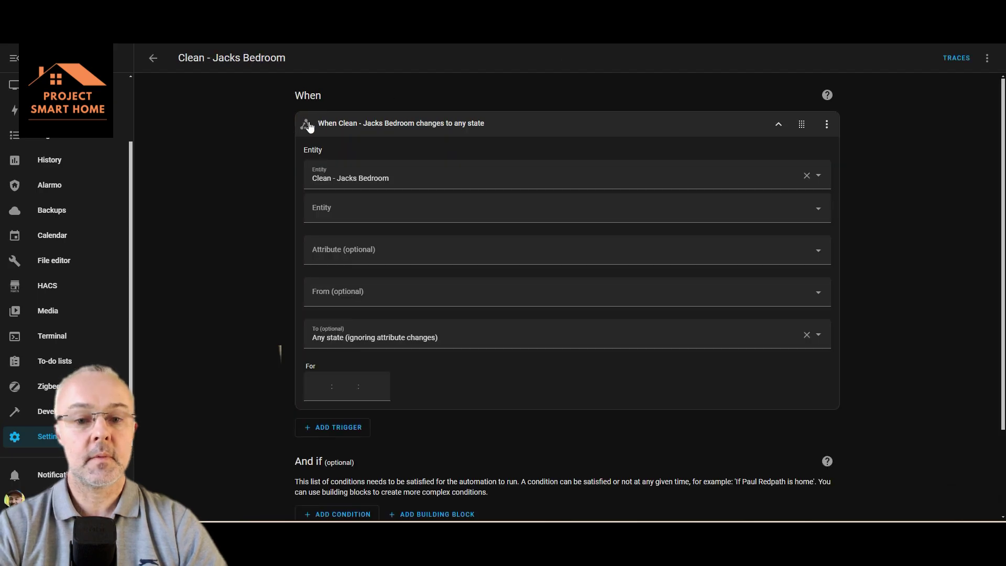
left_click(309, 124)
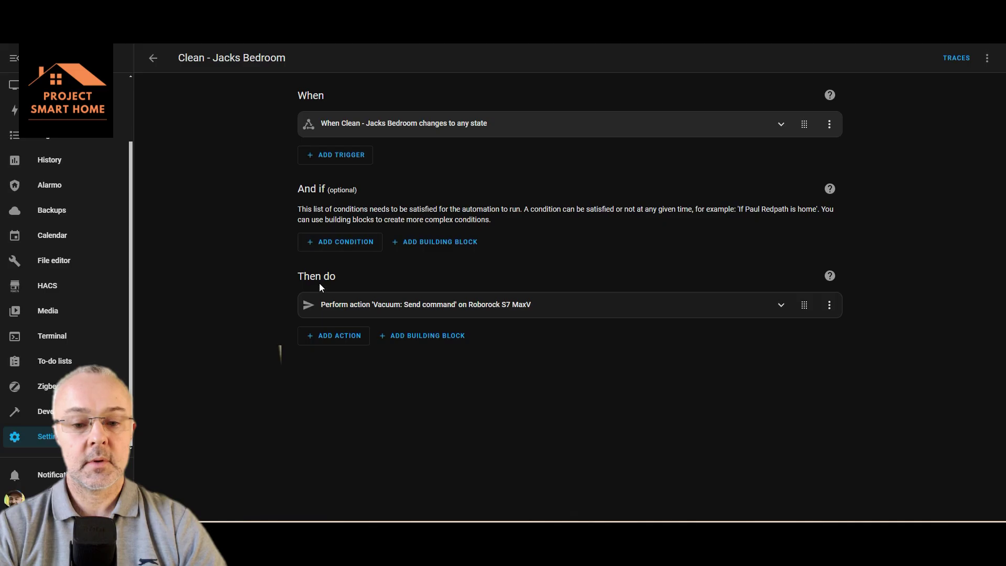
Change the Send command parameters' segment number from 26 to 19.
left_click(308, 306)
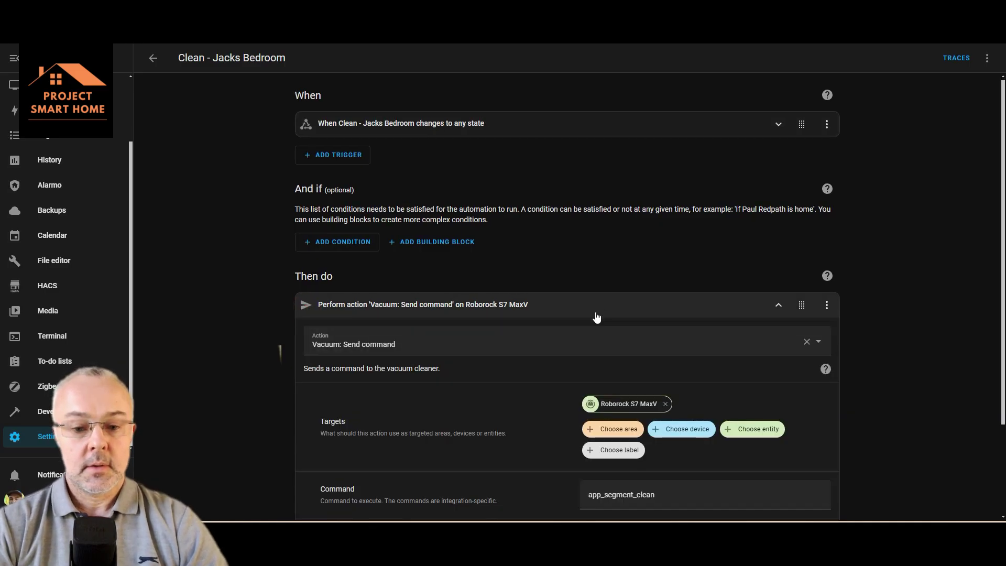
scroll(596, 316, "down", 2)
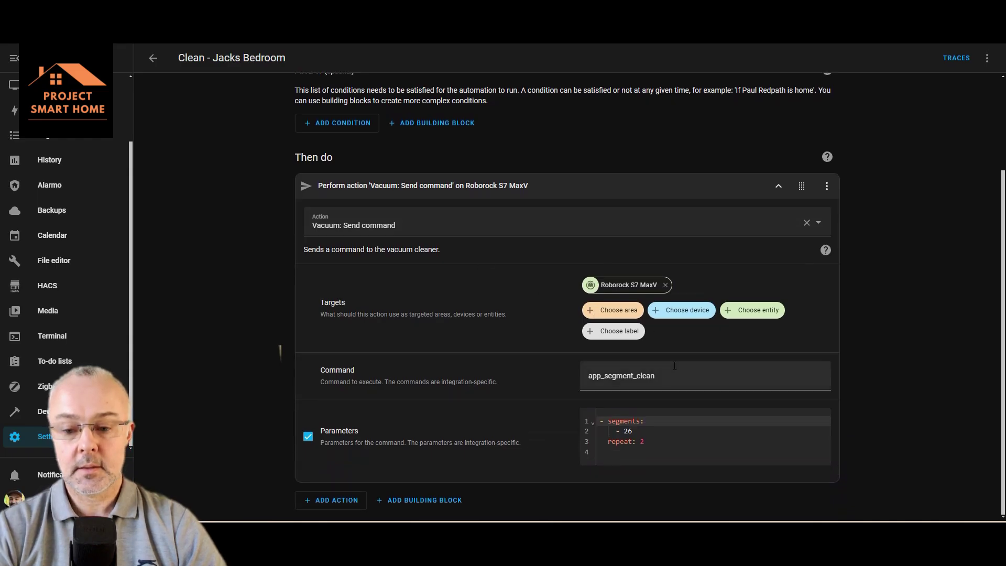
left_click(642, 434)
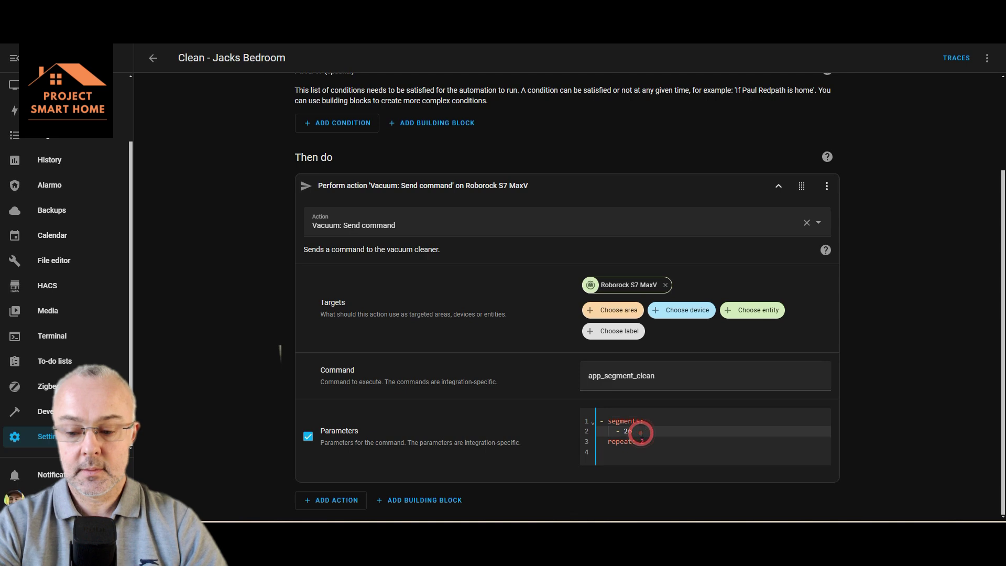
key("BackSpace")
key("BackSpace")
type("19")
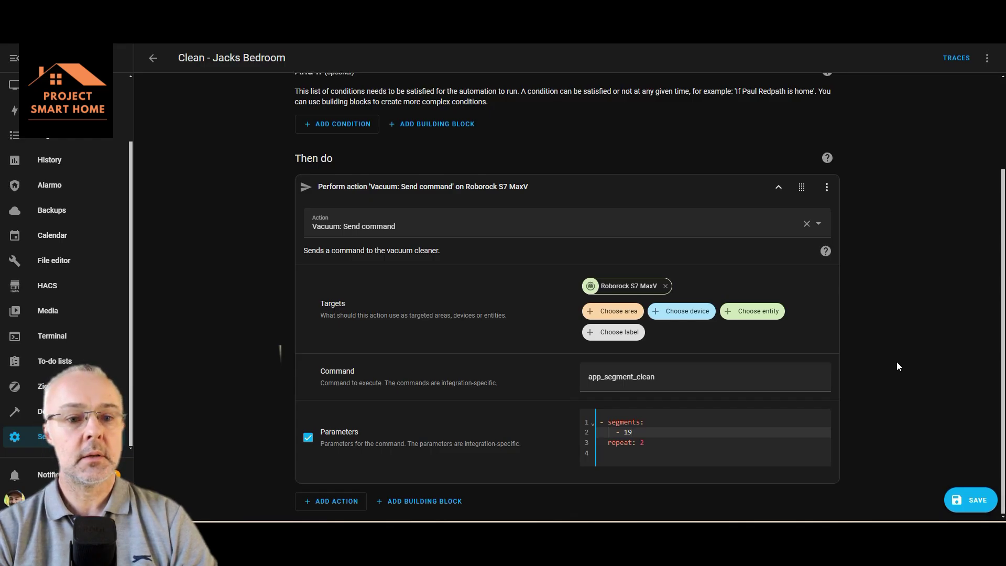
scroll(897, 363, "up", 2)
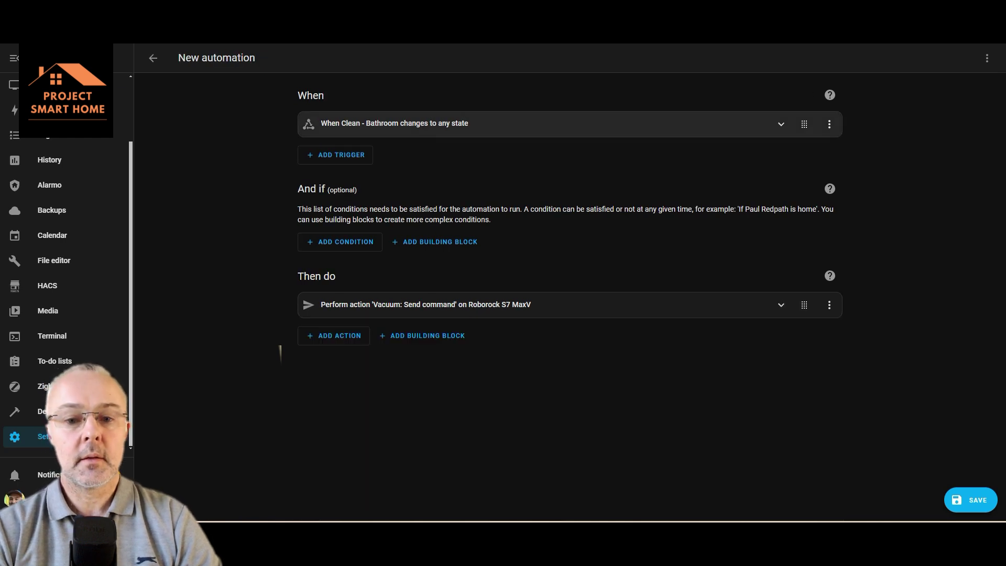
Replace segment 26 with 19 in the new automation's vacuum action parameters.
left_click(308, 304)
scroll(441, 399, "down", 2)
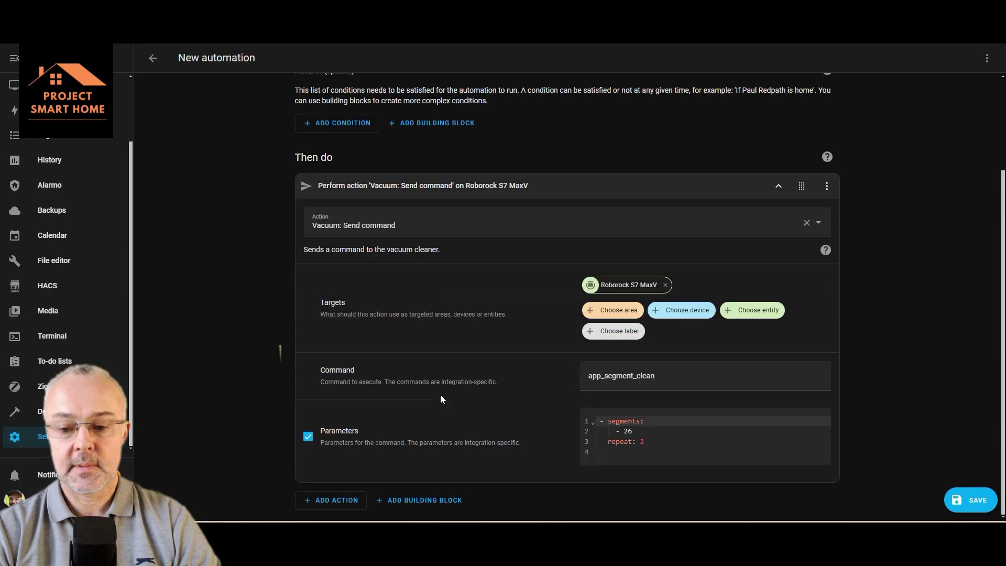
double_click(633, 431)
type("19")
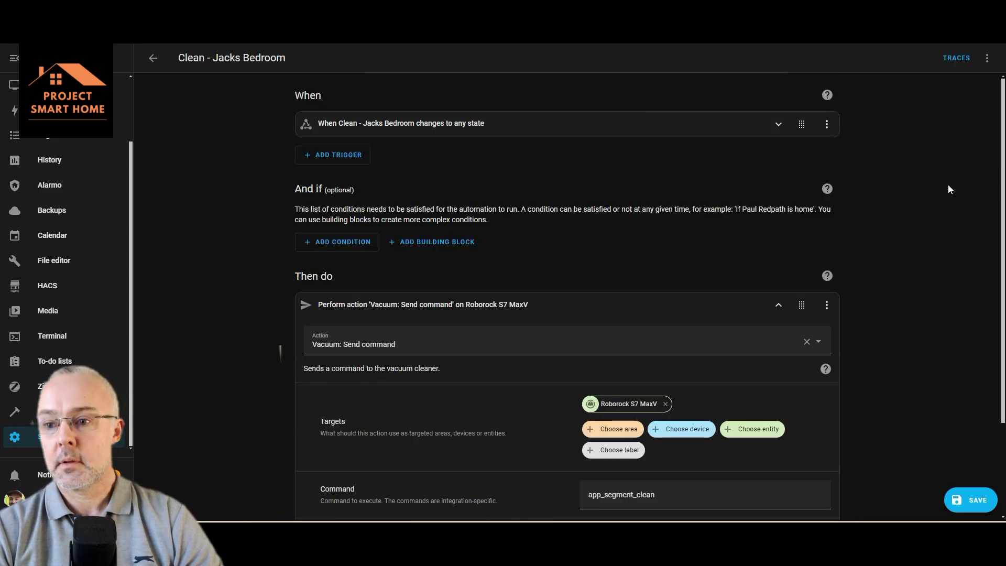
Leave Clean - Jacks Bedroom with DON'T SAVE, then use the vacuum action's options menu.
left_click(152, 58)
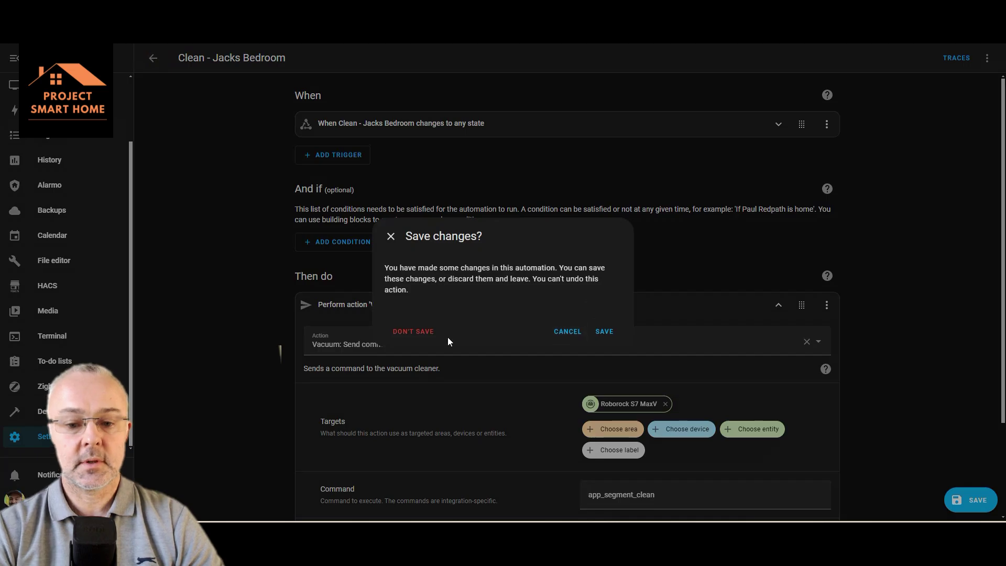
left_click(418, 332)
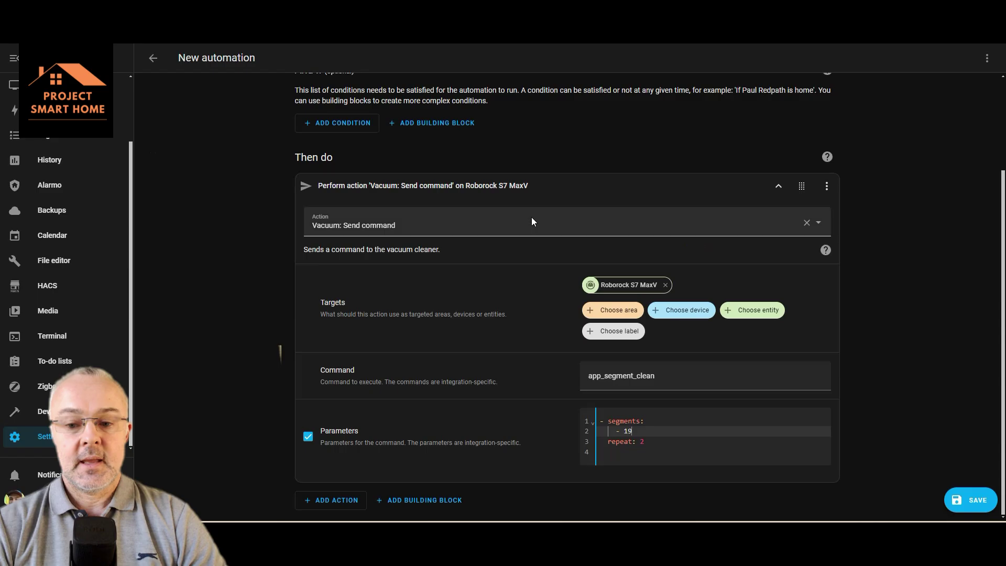
left_click(826, 187)
left_click(869, 398)
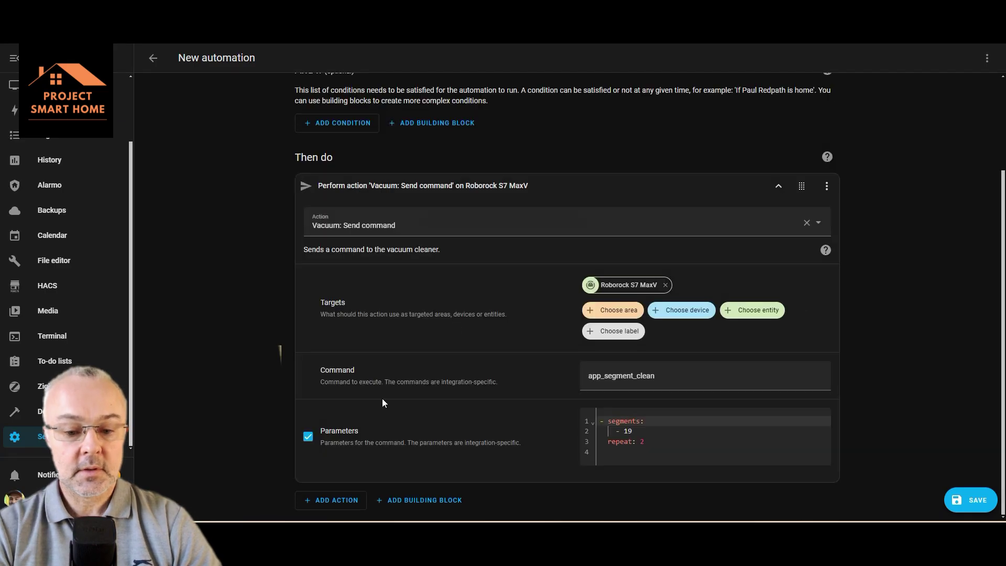
Add a Vacuum: Send command action targeting the Roborock S7 MaxV.
left_click(341, 502)
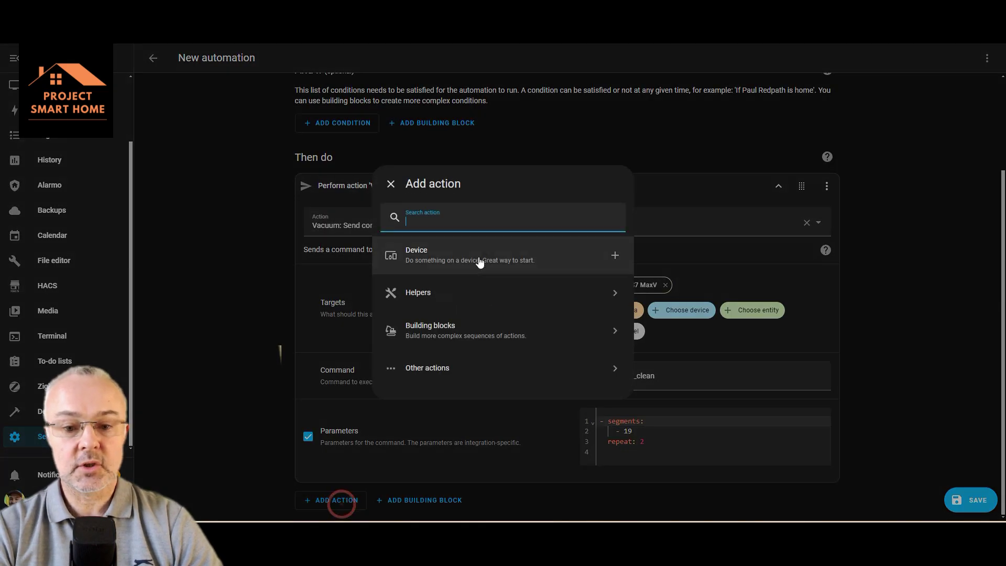
type("vacu")
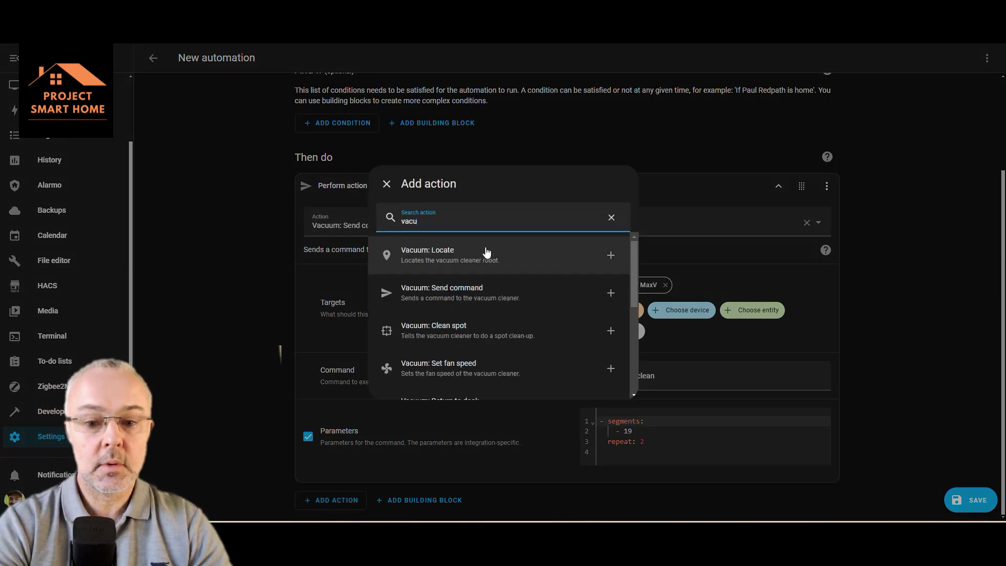
left_click(486, 290)
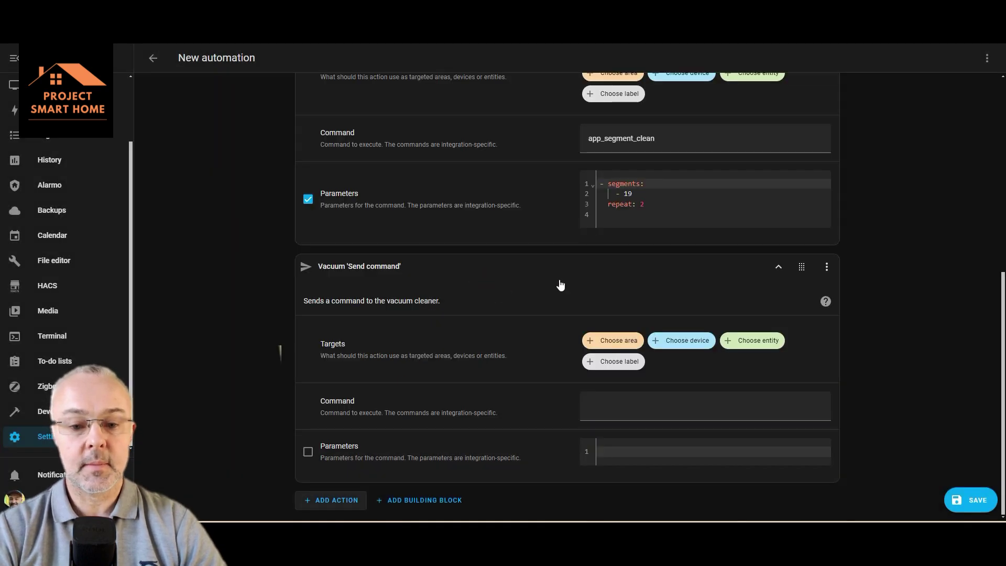
scroll(680, 316, "up", 2)
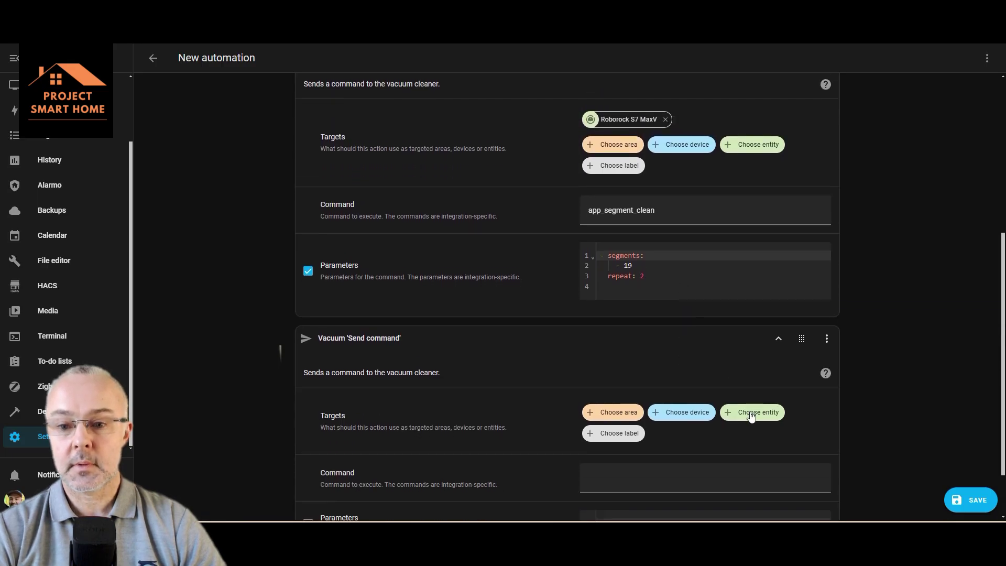
left_click(749, 412)
left_click(666, 378)
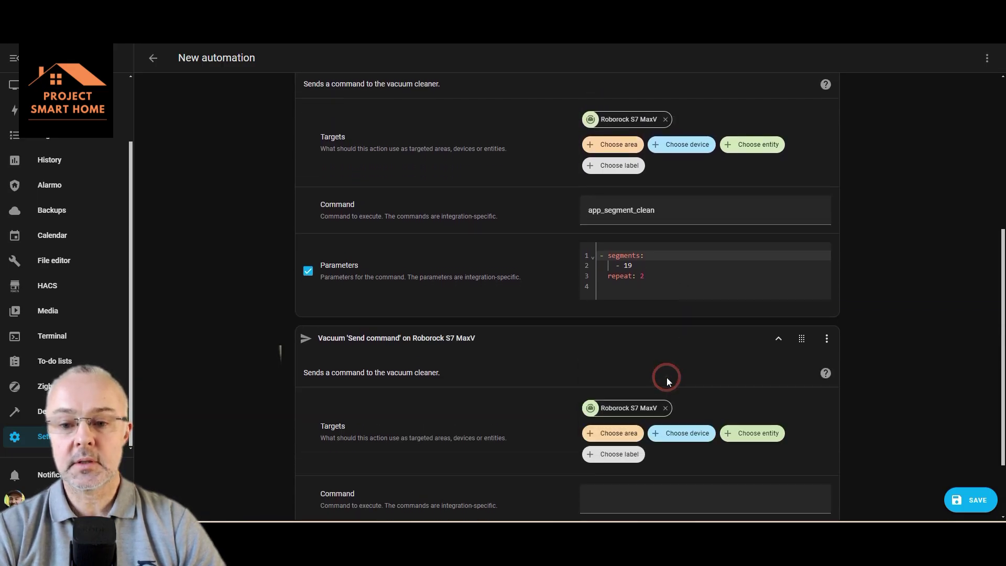
scroll(602, 351, "down", 2)
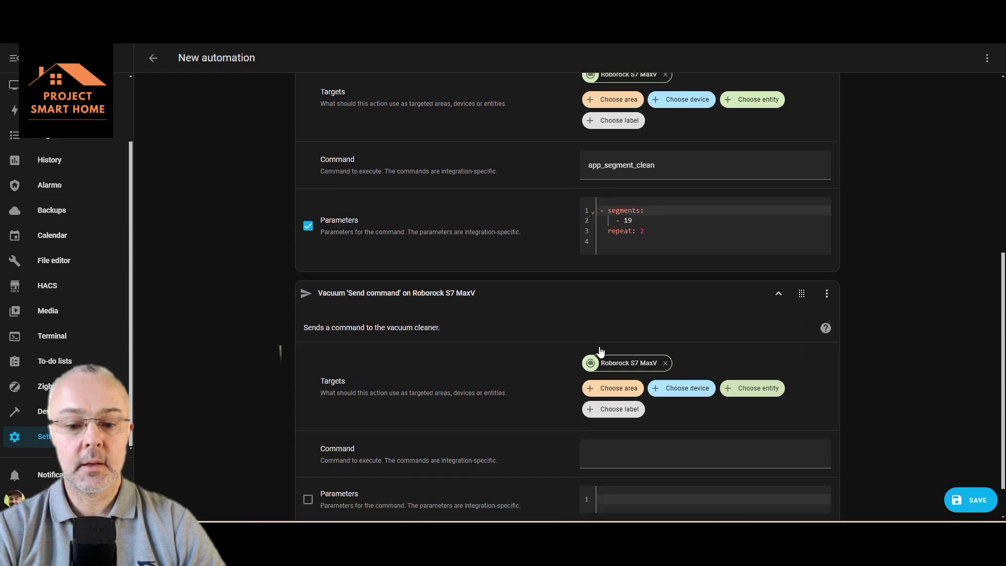
Copy the app_segment_clean command and segment 19 parameters into the new action.
double_click(664, 119)
key("ctrl+c")
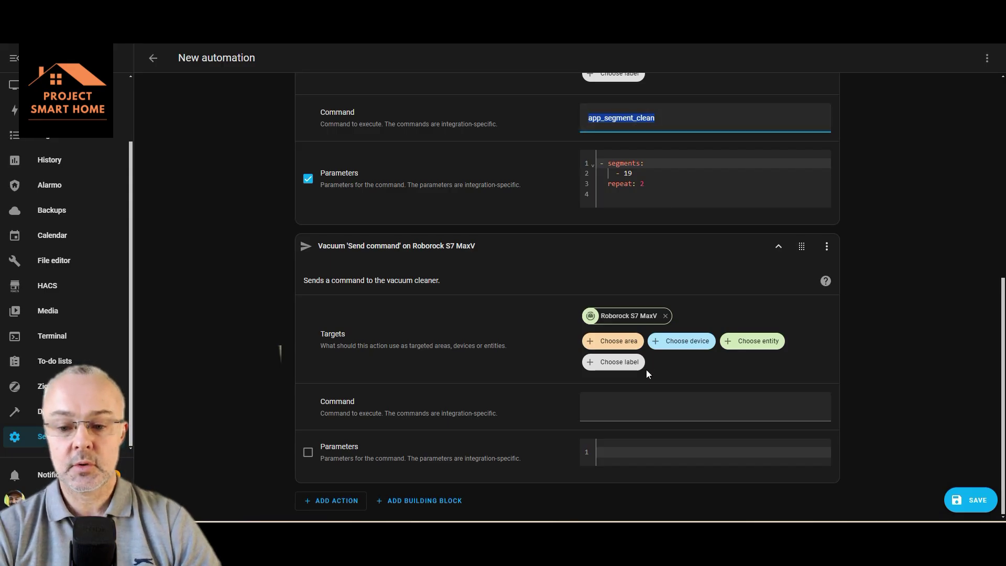
left_click(633, 411)
key("ctrl+v")
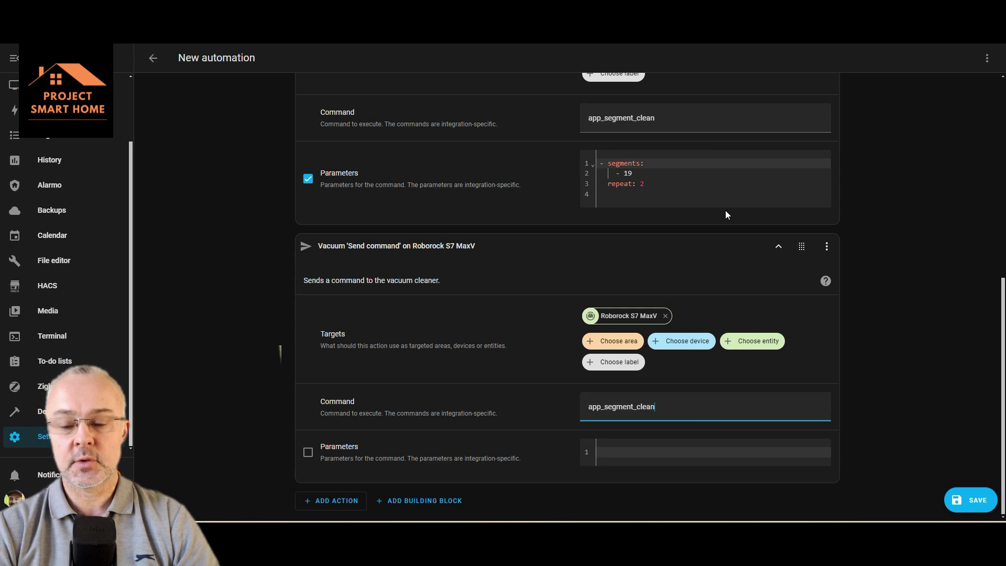
scroll(702, 168, "up", 3)
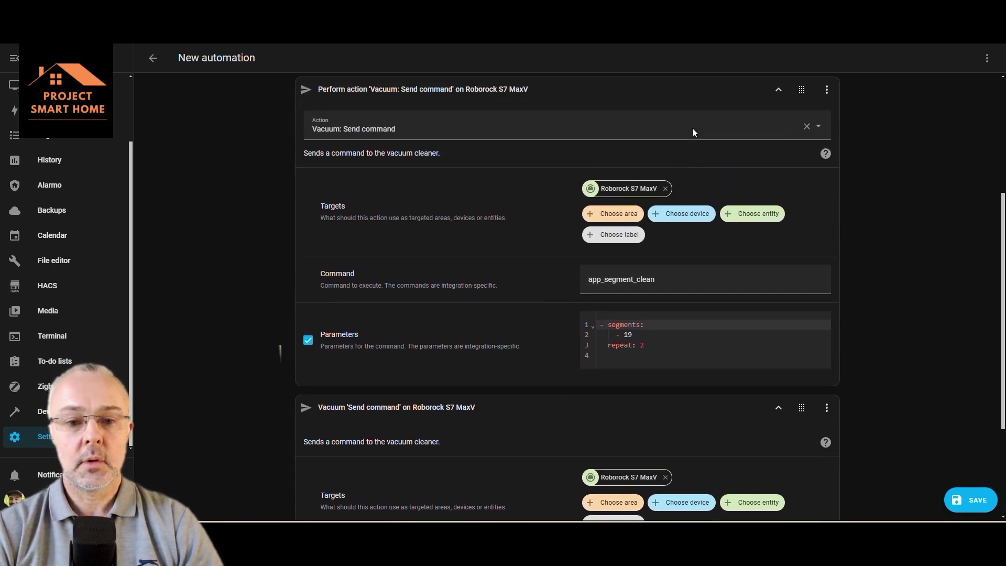
scroll(693, 128, "down", 2)
left_click_drag(656, 263, 575, 239)
key("ctrl+c")
scroll(629, 314, "down", 2)
left_click(615, 454)
key("ctrl+v")
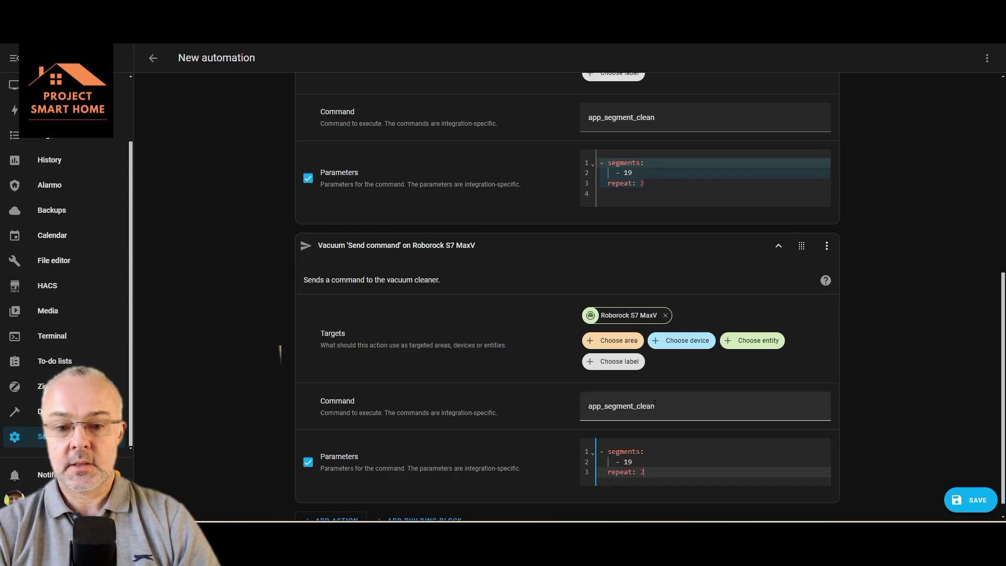
scroll(654, 402, "up", 5)
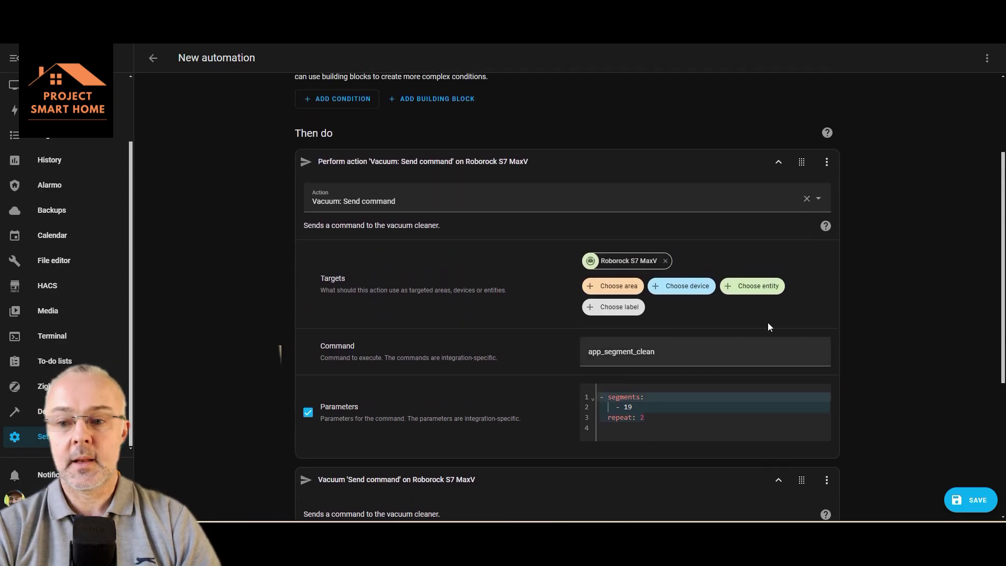
Delete the original Send command action and confirm.
left_click(831, 164)
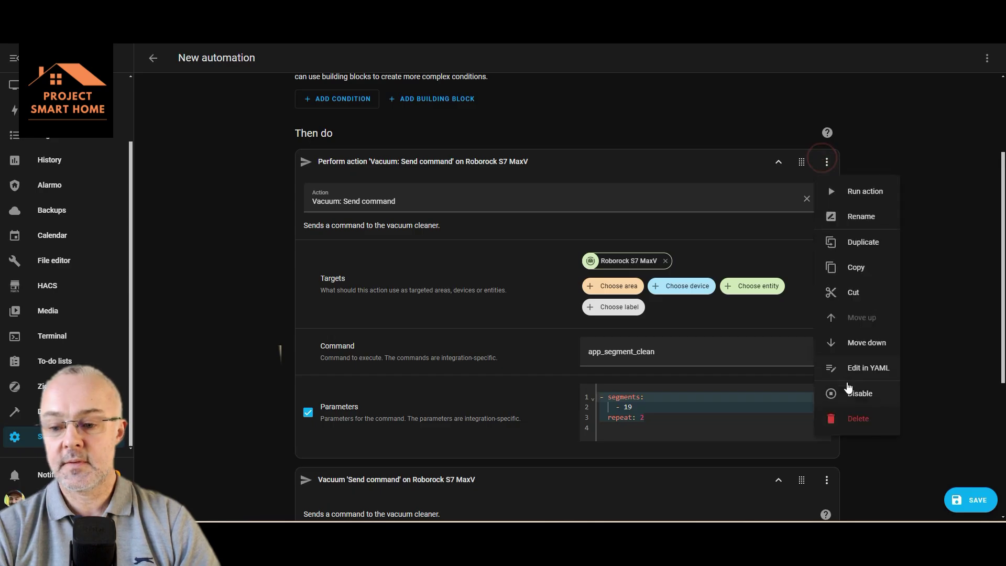
left_click(868, 420)
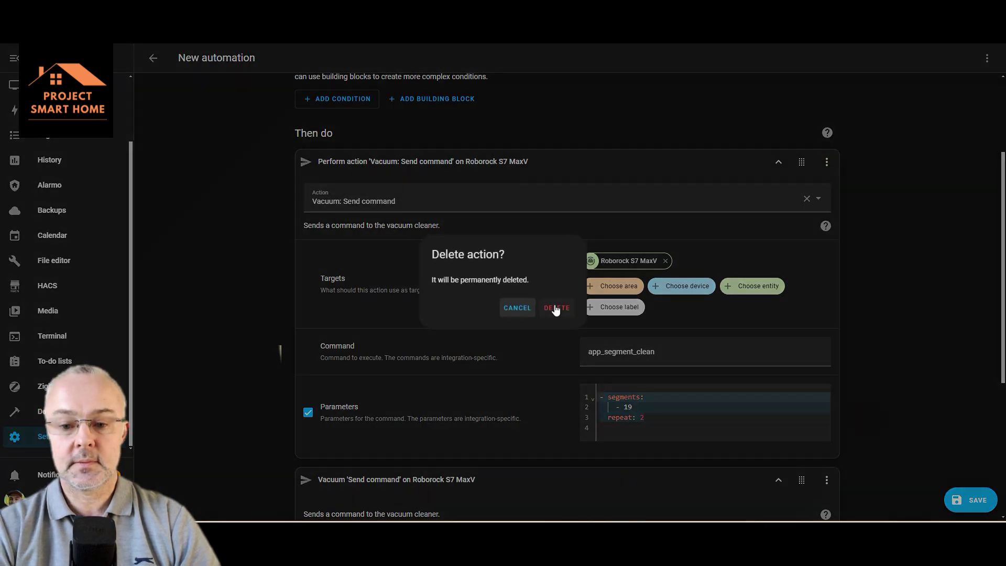
left_click(554, 307)
Save the automation with the name 'Clean - Bathroom'.
scroll(389, 358, "up", 2)
scroll(389, 357, "down", 2)
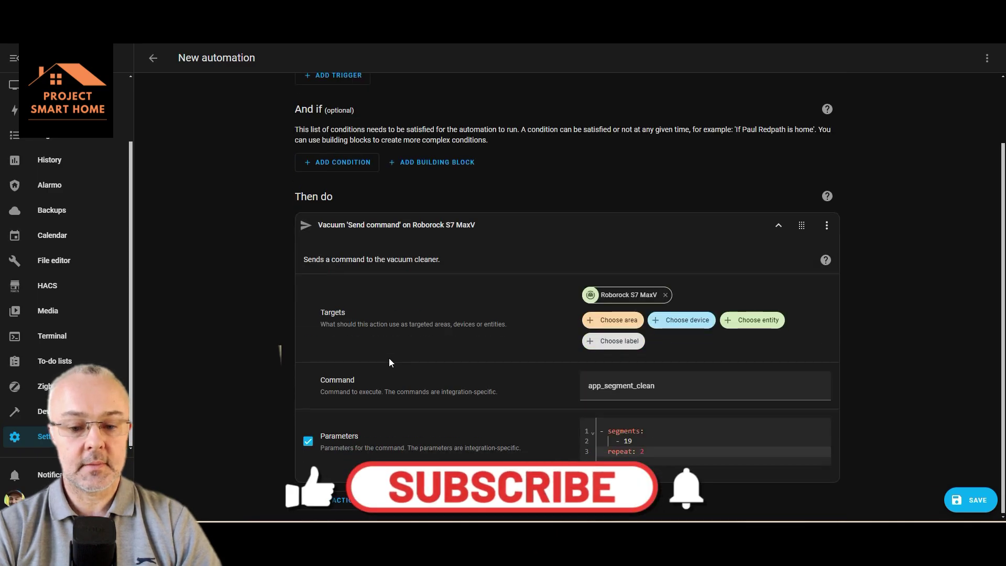
scroll(389, 357, "up", 2)
key("ctrl+s")
left_click_drag(446, 260, 378, 257)
type("Cl")
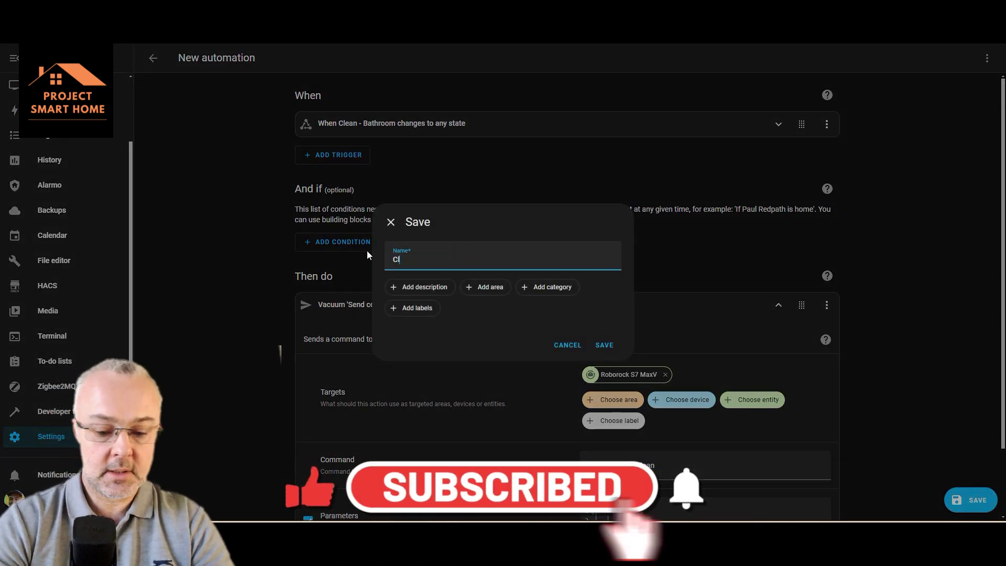
type("ean - Bathroom")
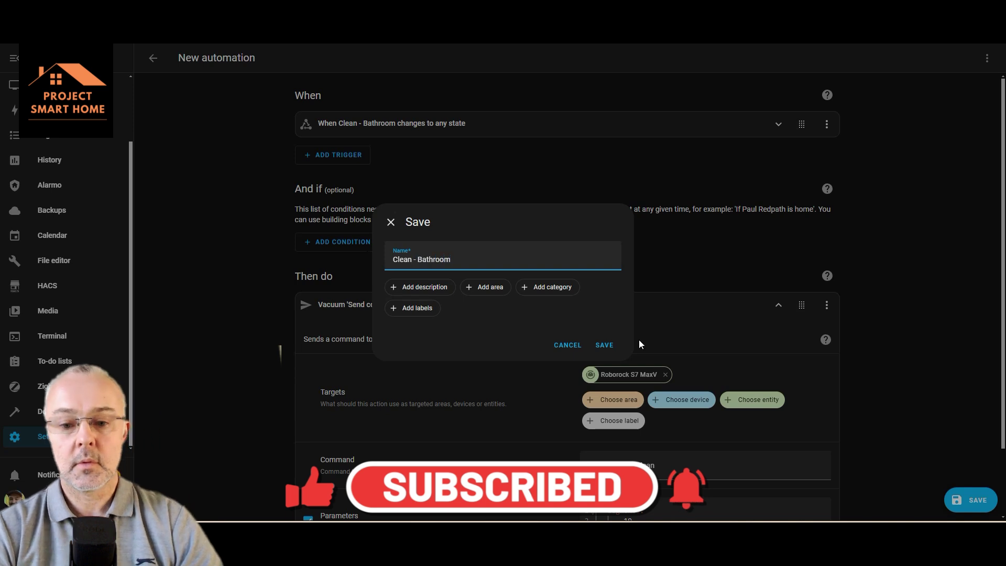
left_click(604, 346)
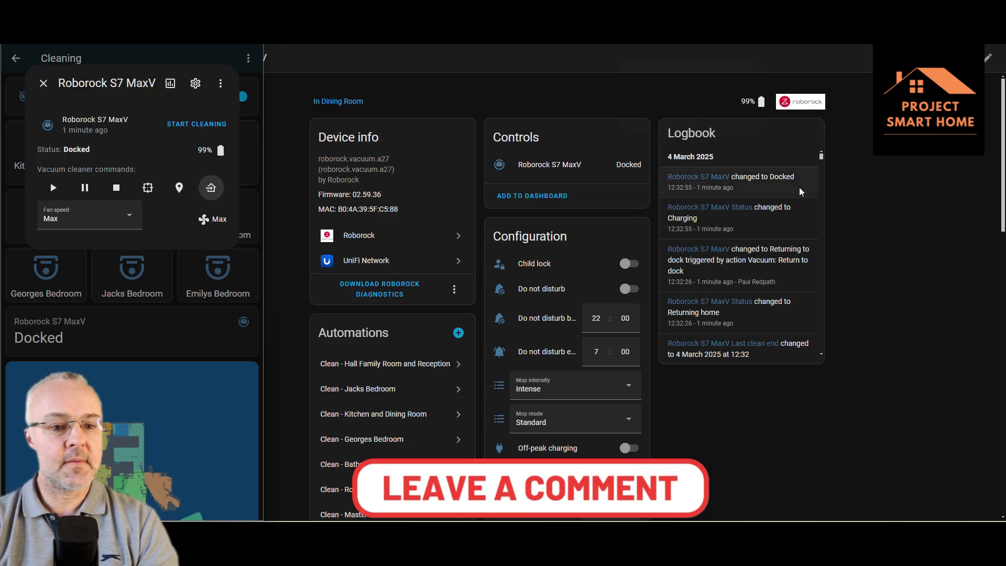
Close the vacuum details, enlarge the window, and go from Home to the Cleaning dashboard.
left_click(42, 83)
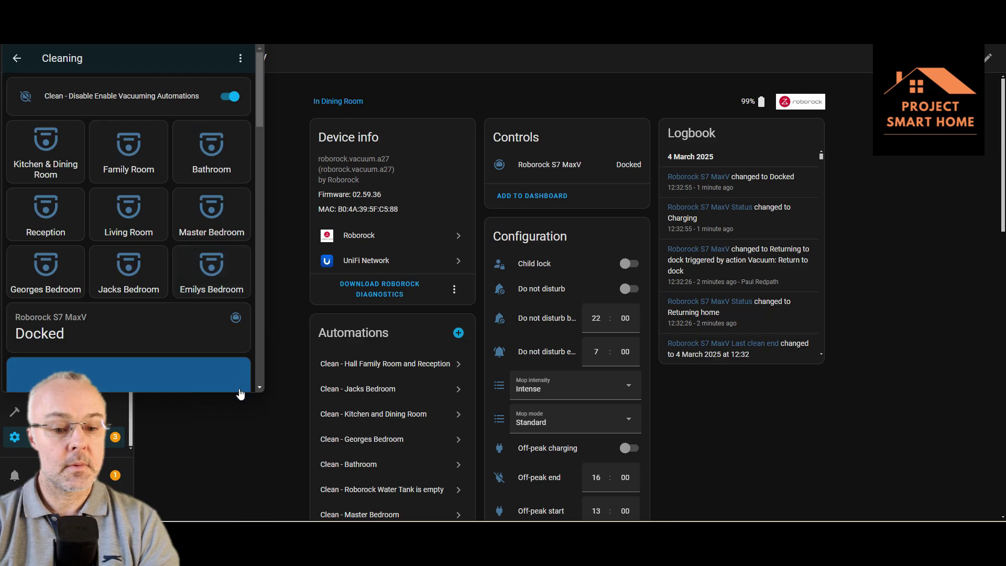
left_click_drag(250, 395, 249, 521)
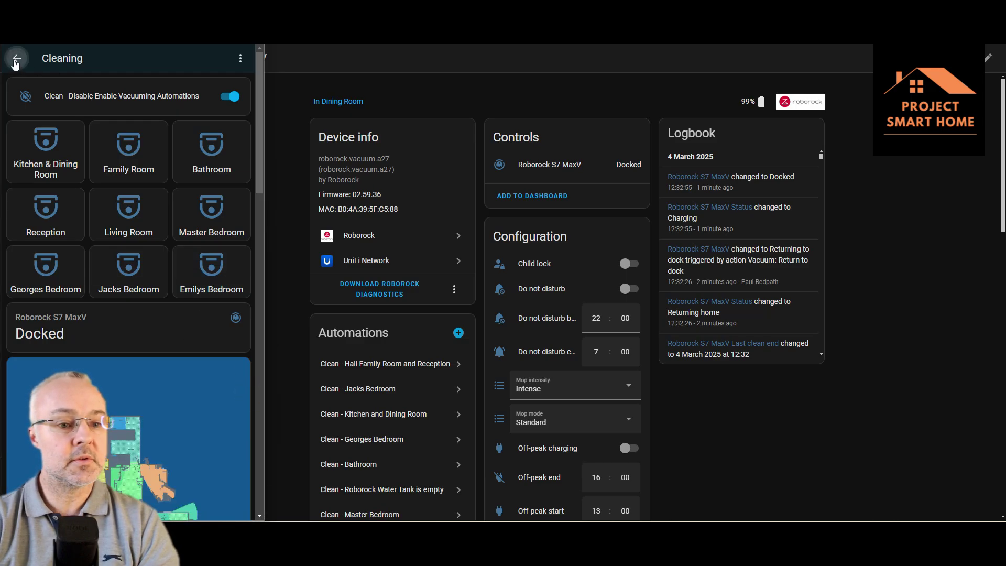
left_click(17, 59)
scroll(176, 276, "down", 2)
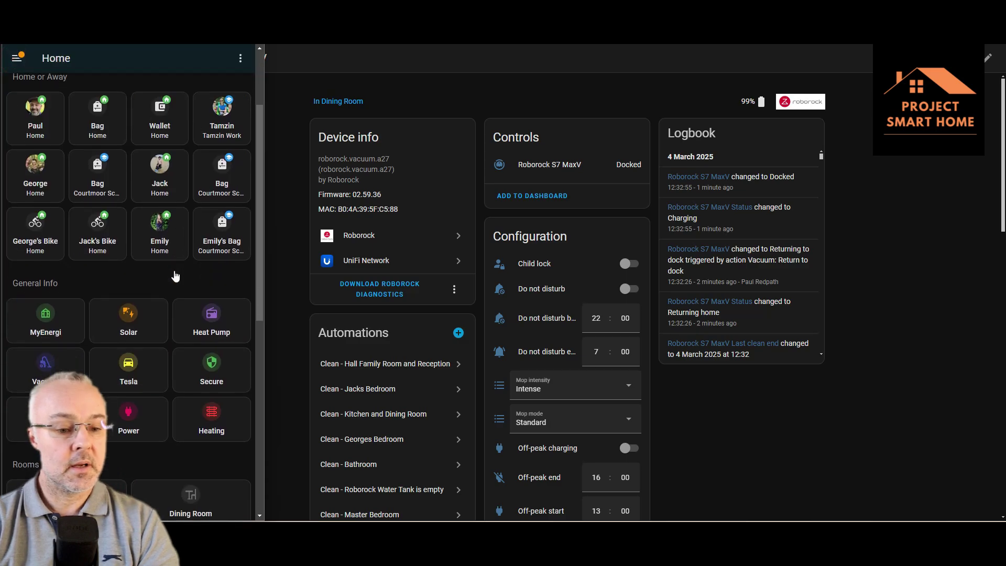
left_click(72, 367)
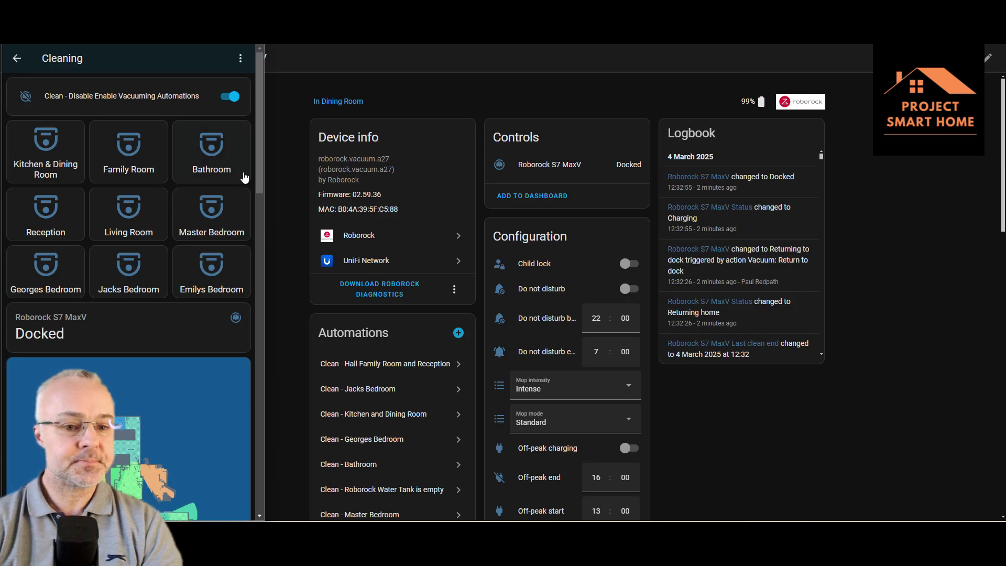
Start the bathroom clean from the Bathroom tile, then stop the Roborock.
left_click(211, 150)
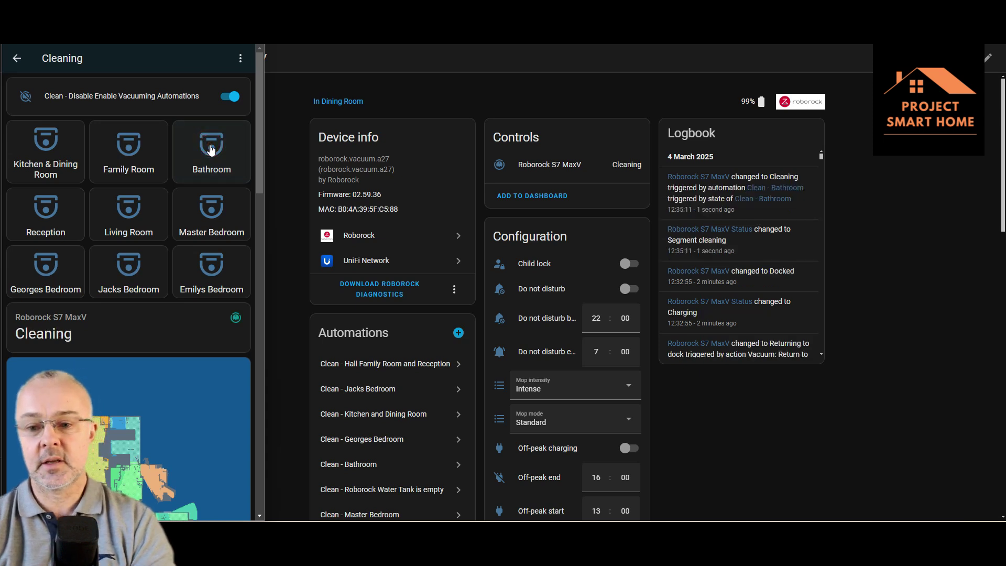
left_click(162, 316)
left_click(117, 187)
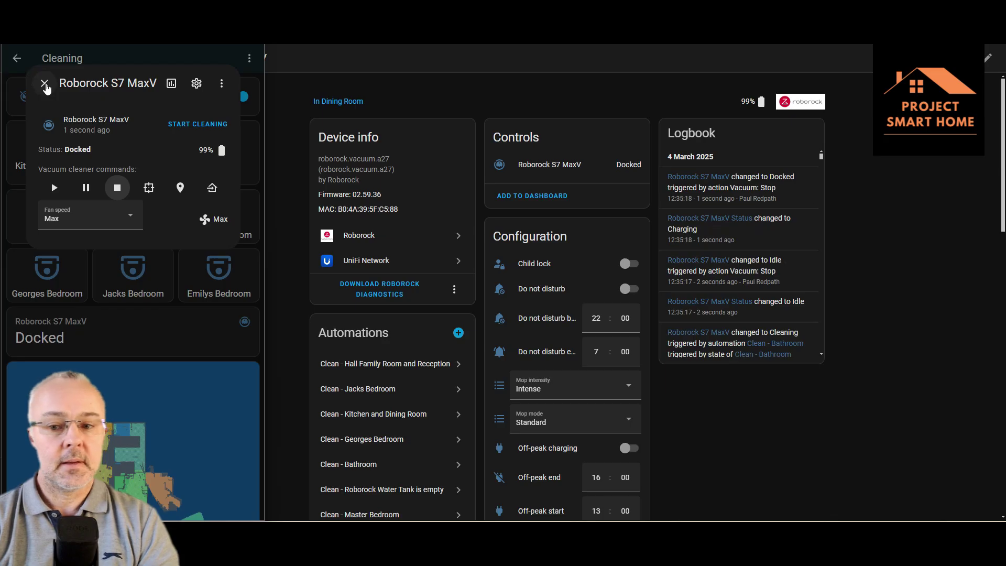
left_click(45, 85)
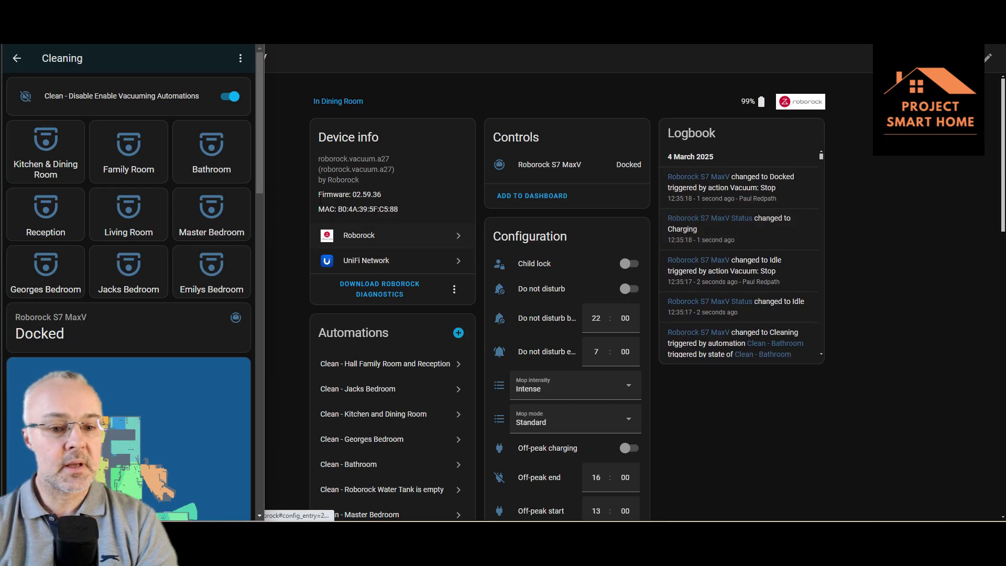
Run the Bathroom tile a second time and stop the vacuum again.
left_click(207, 150)
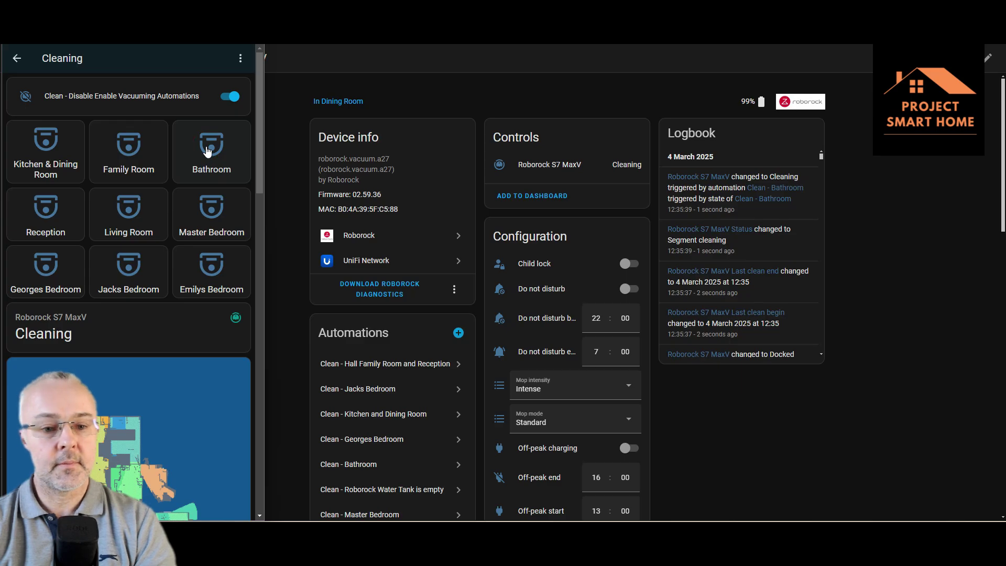
left_click(168, 328)
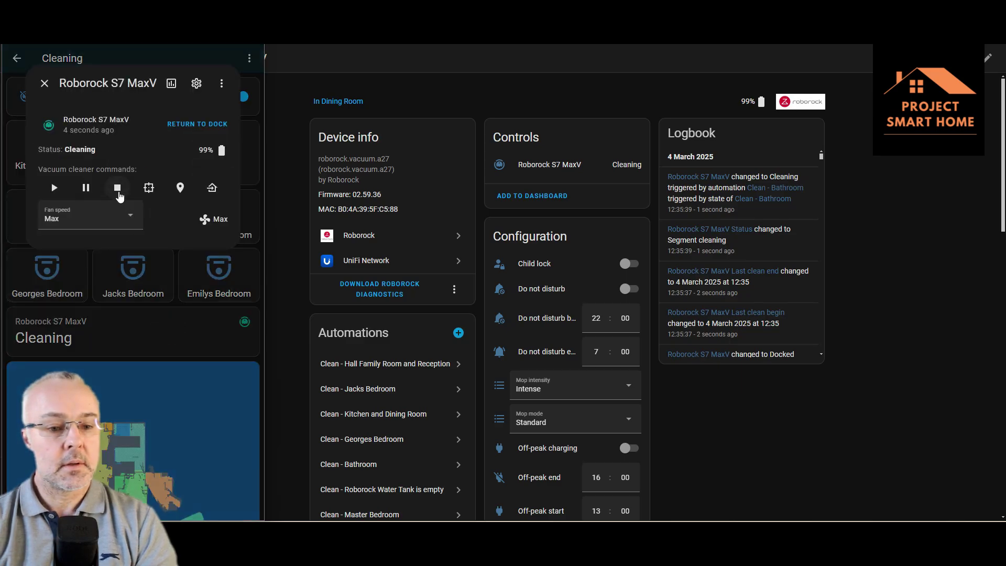
left_click(118, 189)
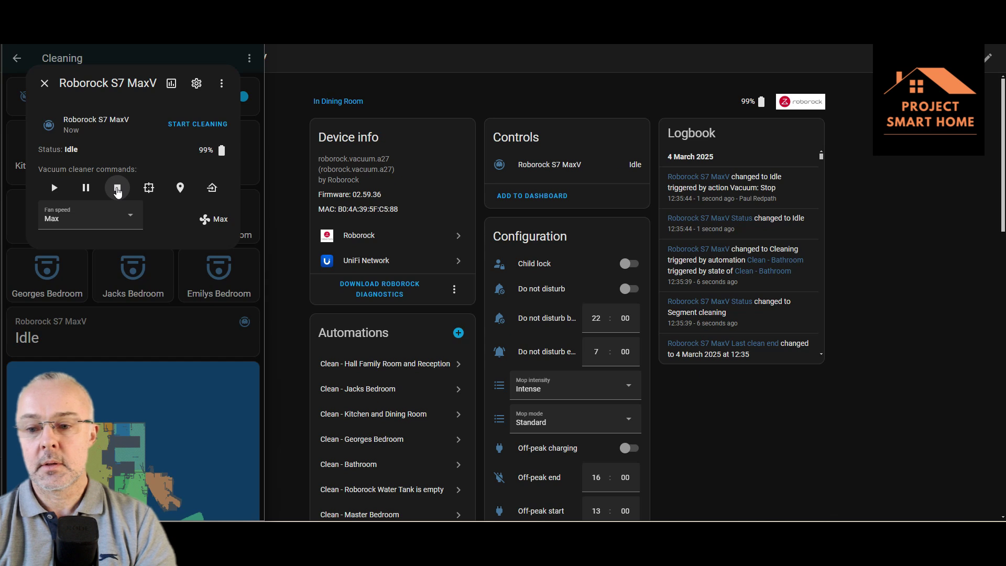